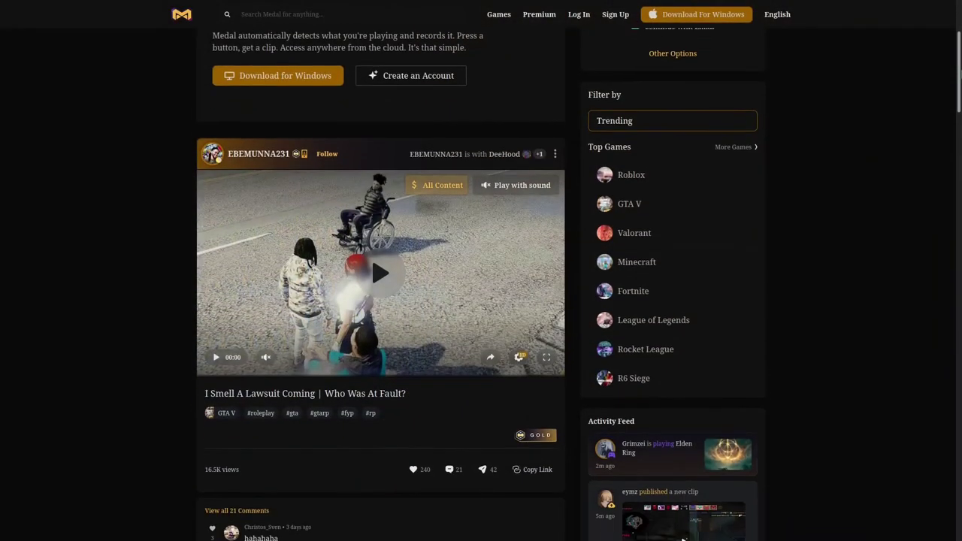
Launch Waterfox and open the OBS Studio download page for Linux
scroll(481, 270, down, 4)
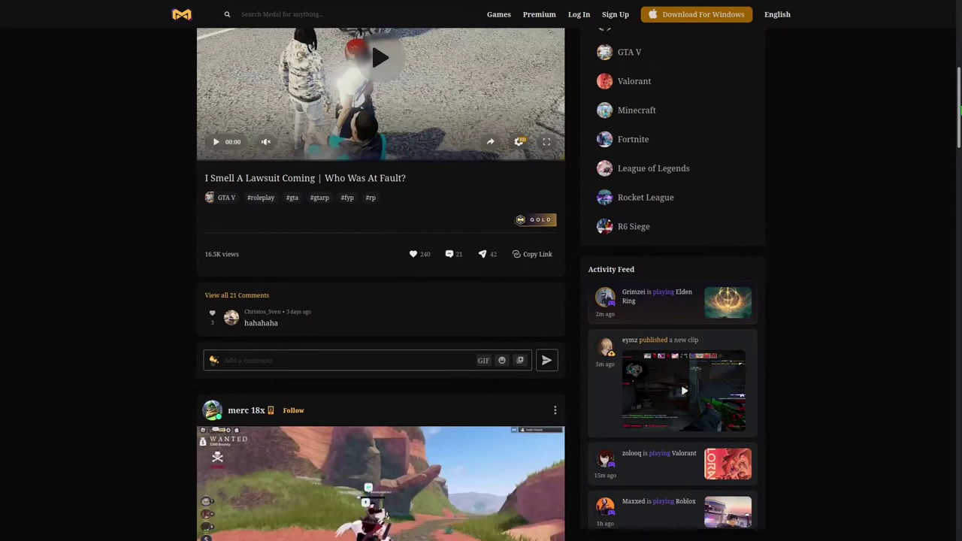
scroll(481, 271, down, 4)
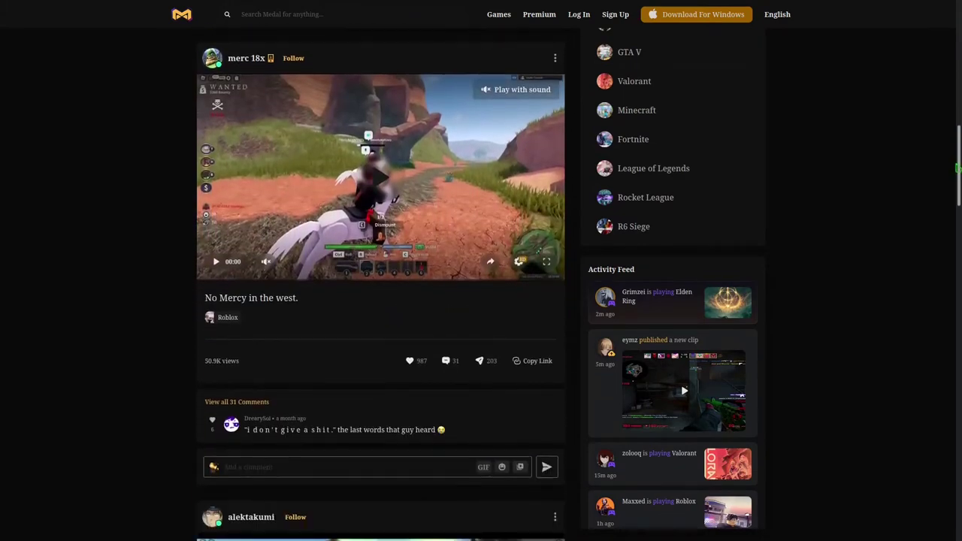
scroll(480, 270, down, 2)
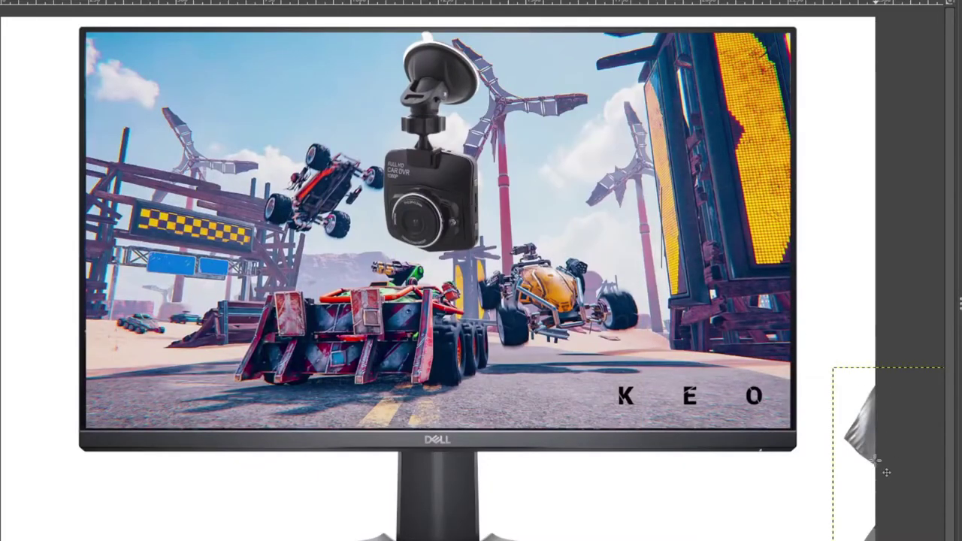
drag(735, 351, 317, 56)
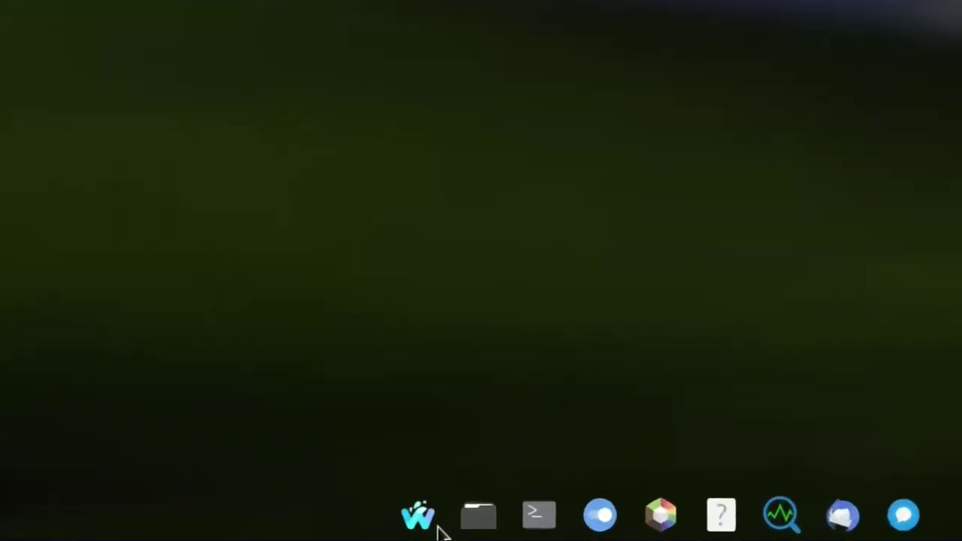
click(421, 526)
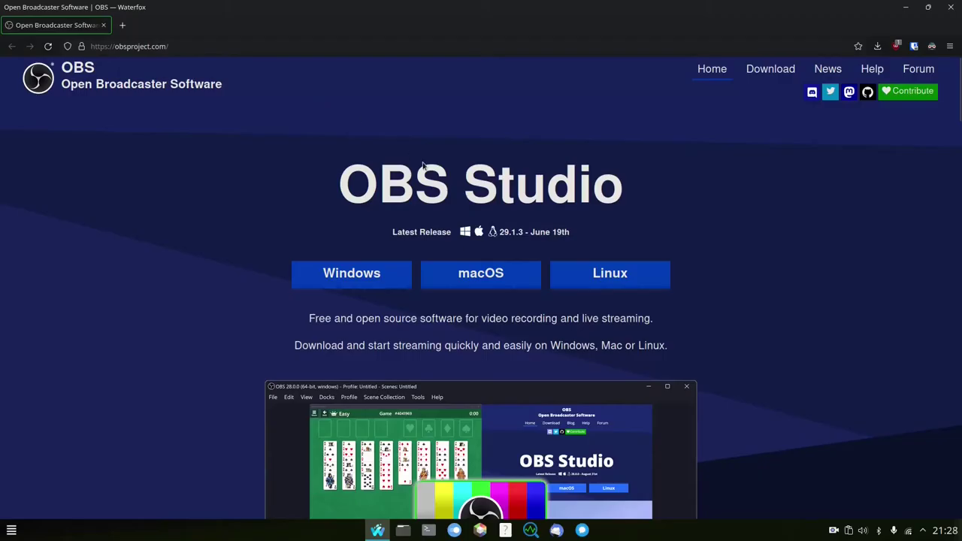
click(575, 278)
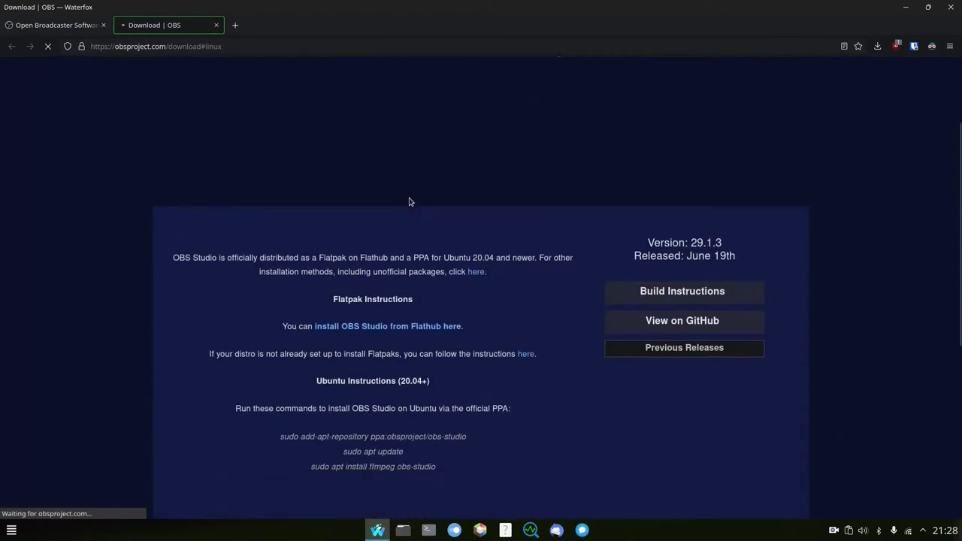
Go to the OBS wiki's Unofficial Linux Builds page and scroll to the Arch Linux install command
click(478, 180)
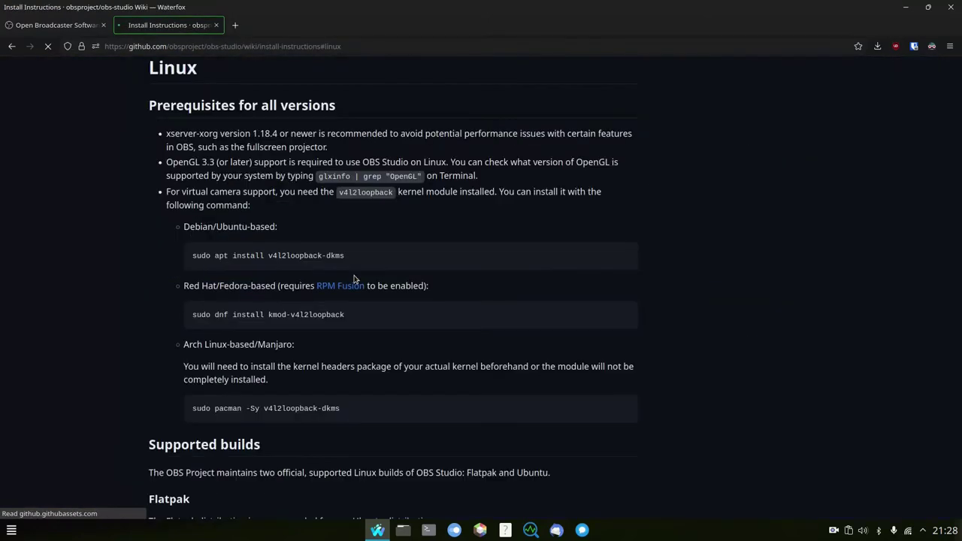
scroll(278, 277, down, 10)
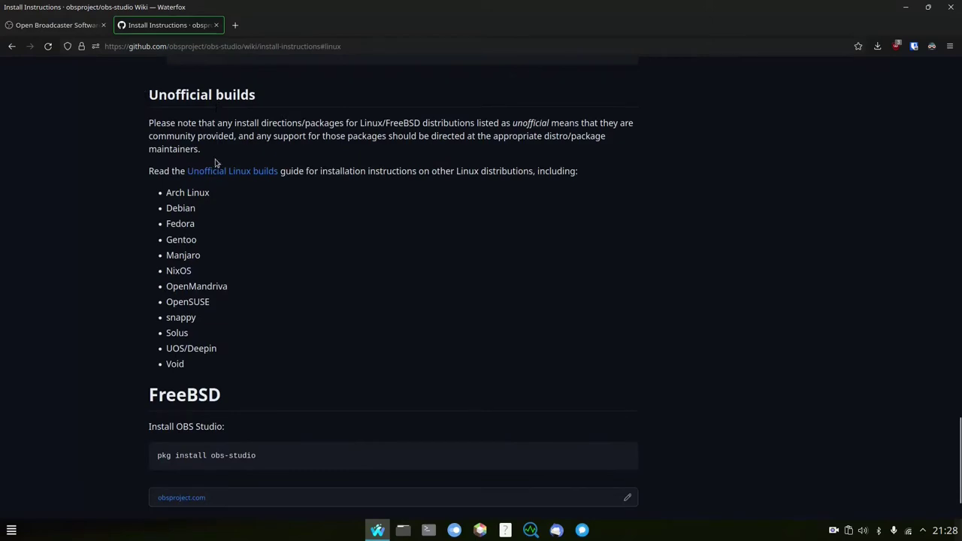
click(251, 174)
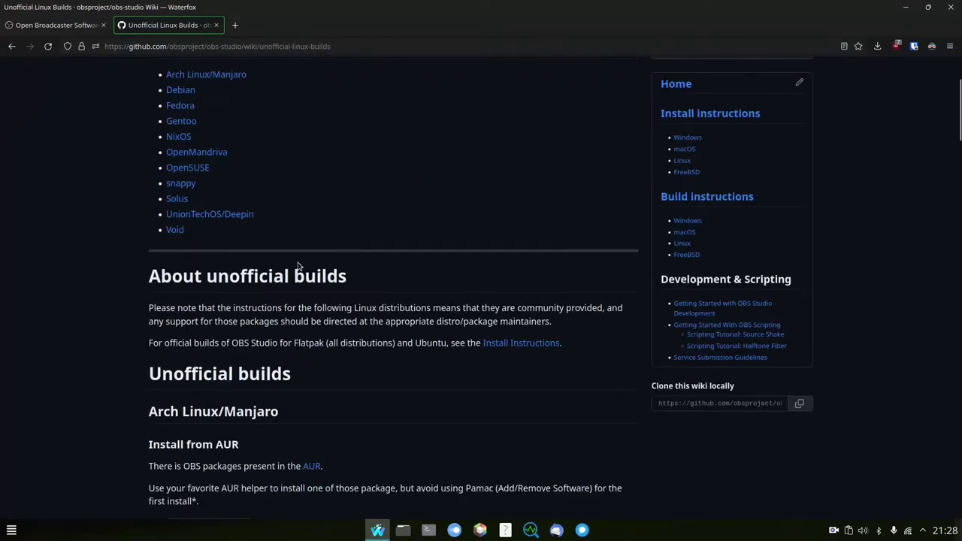
scroll(294, 271, down, 4)
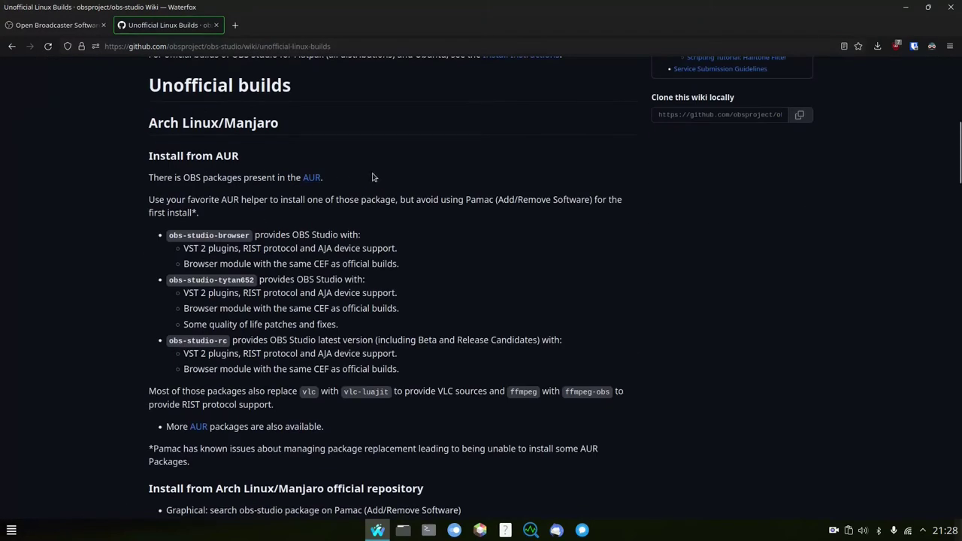
scroll(218, 238, down, 5)
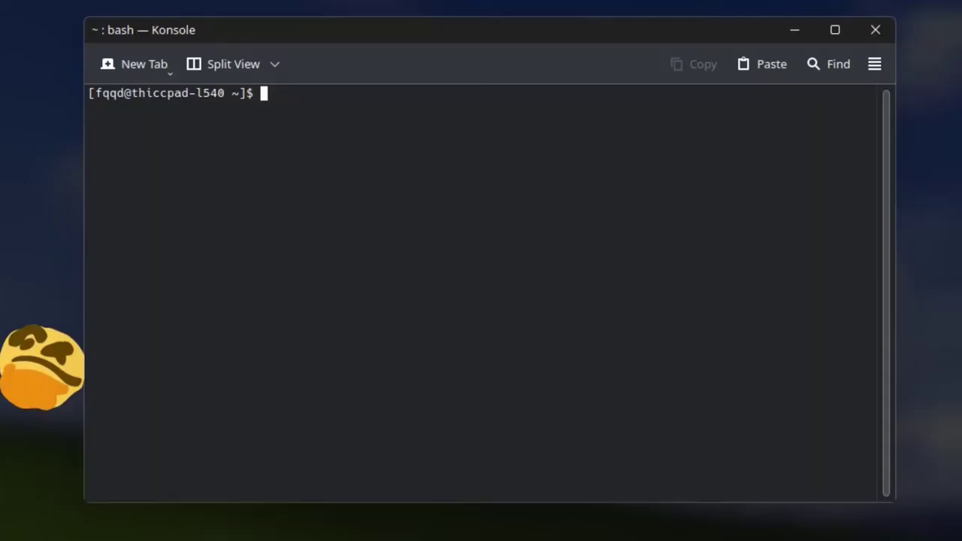
Install obs-studio 29.1.3-1 with yay, choosing option 1 (extra/obs-studio) and entering the sudo password
text(yay obs-studio)
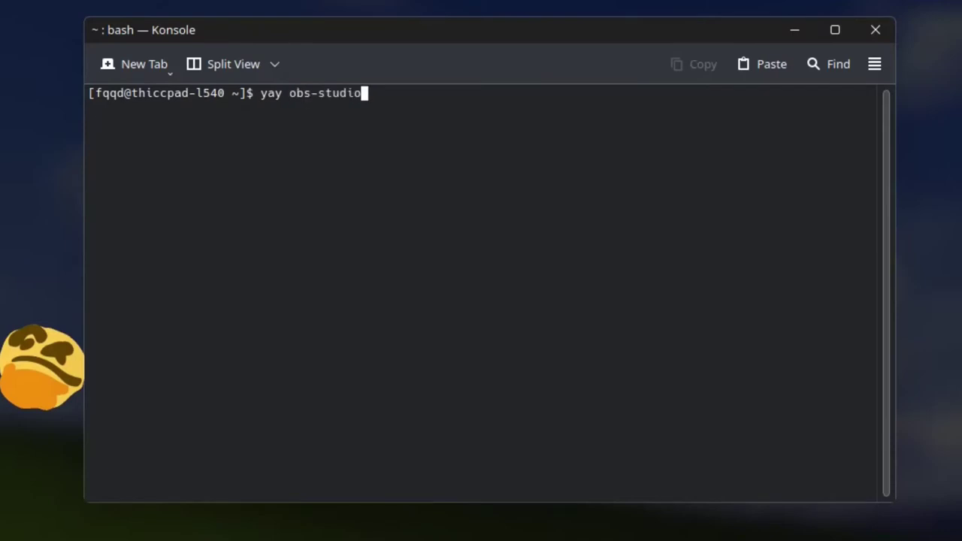
key(Return)
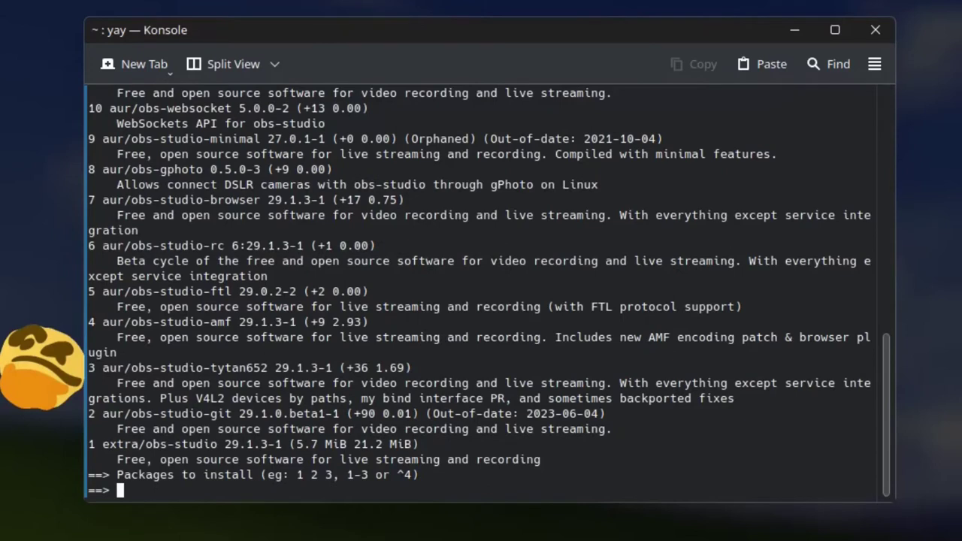
text(1)
key(Return)
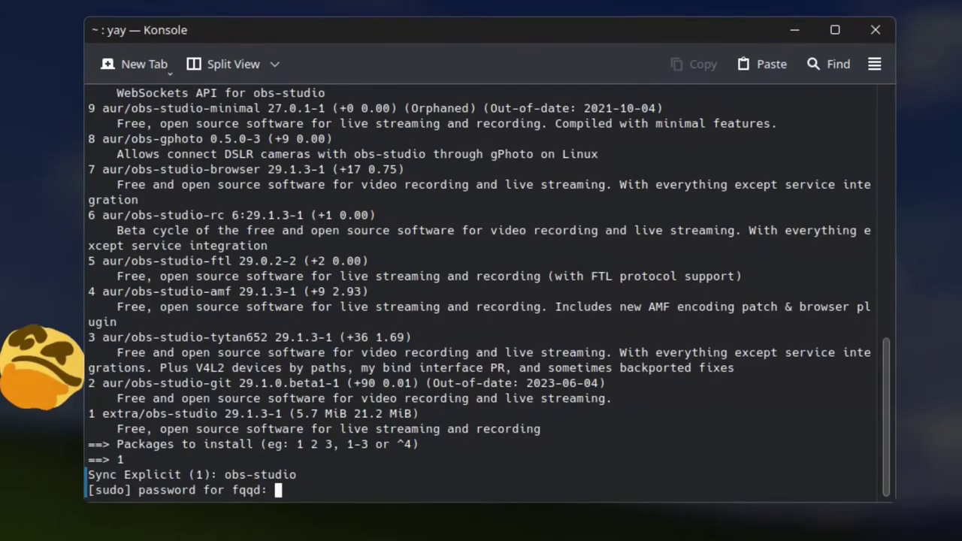
key(Return)
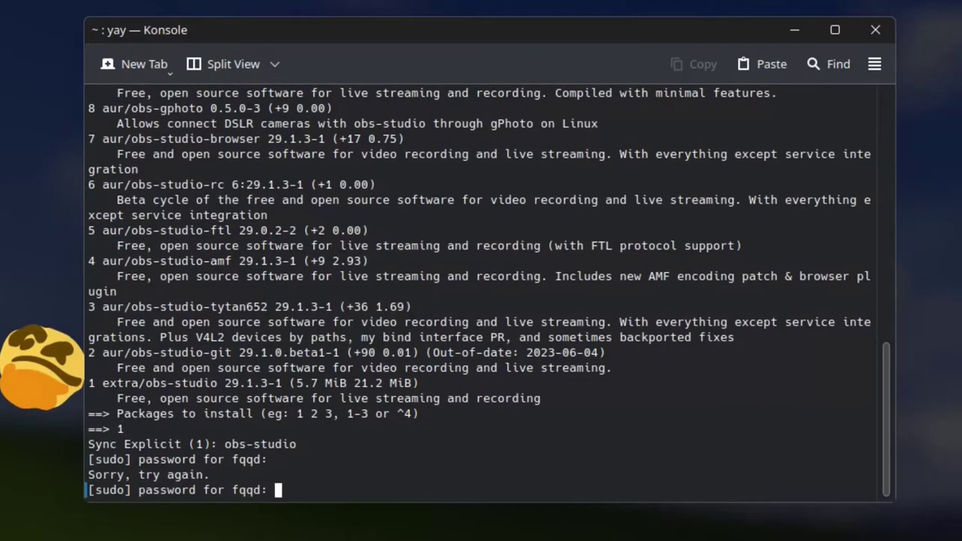
key(Return)
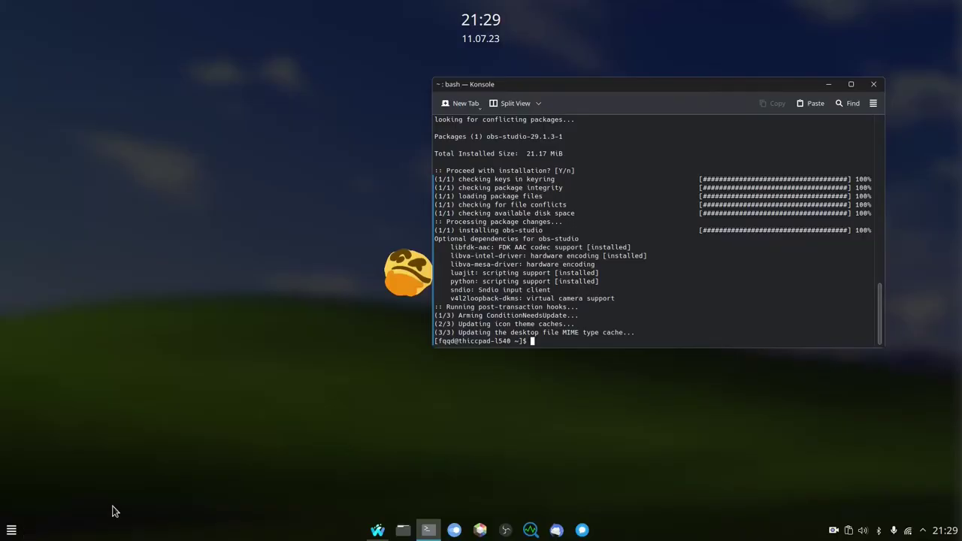
Launch OBS and run the Auto-Configuration Wizard for recording only at 1920x1080, 30 FPS
click(868, 86)
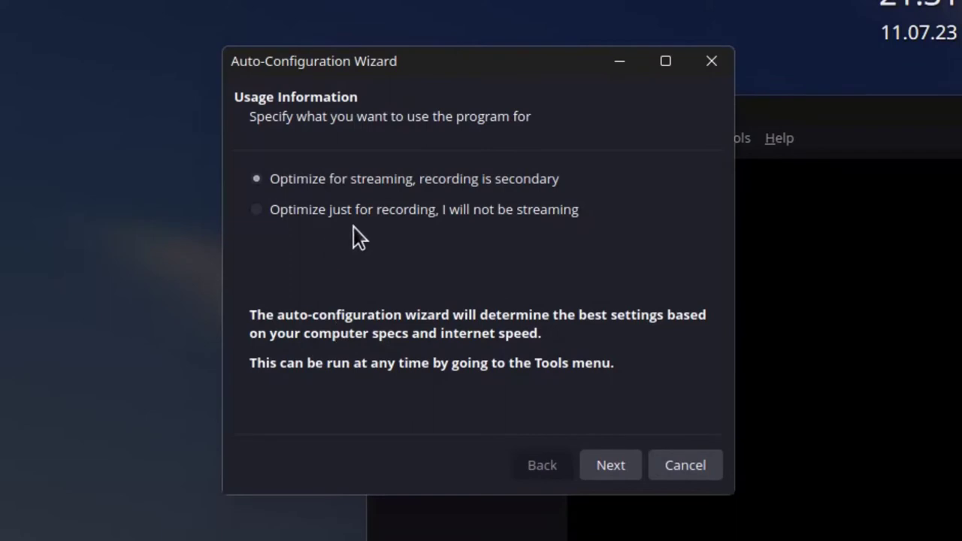
click(433, 214)
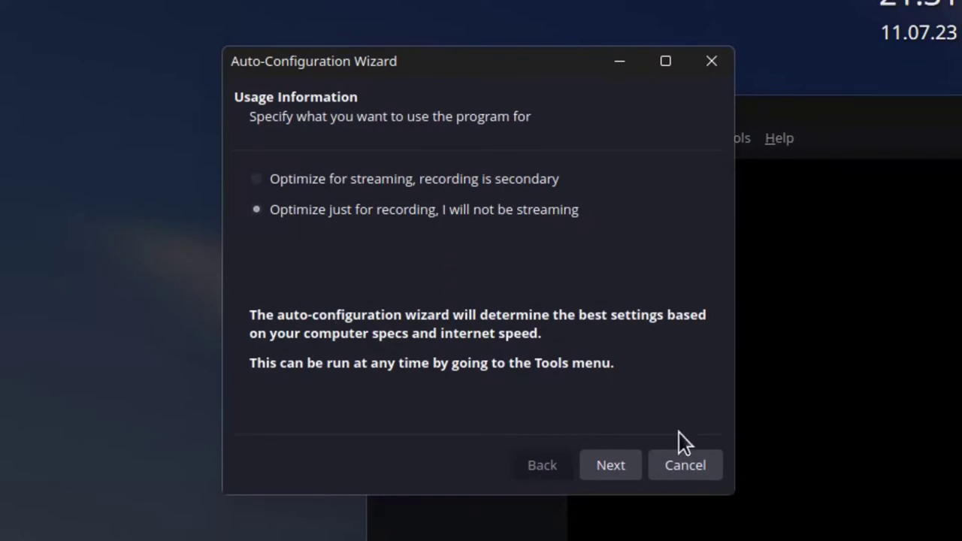
click(635, 475)
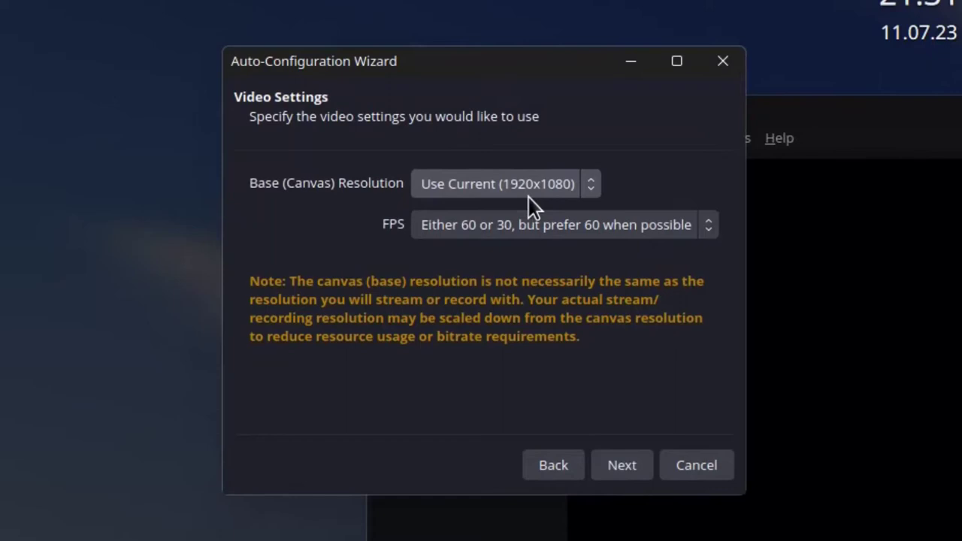
click(606, 234)
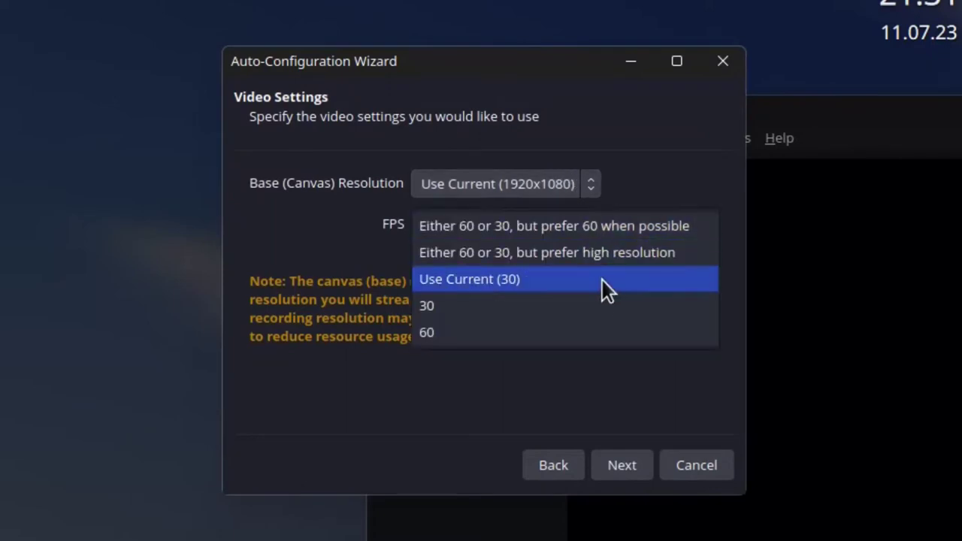
click(592, 307)
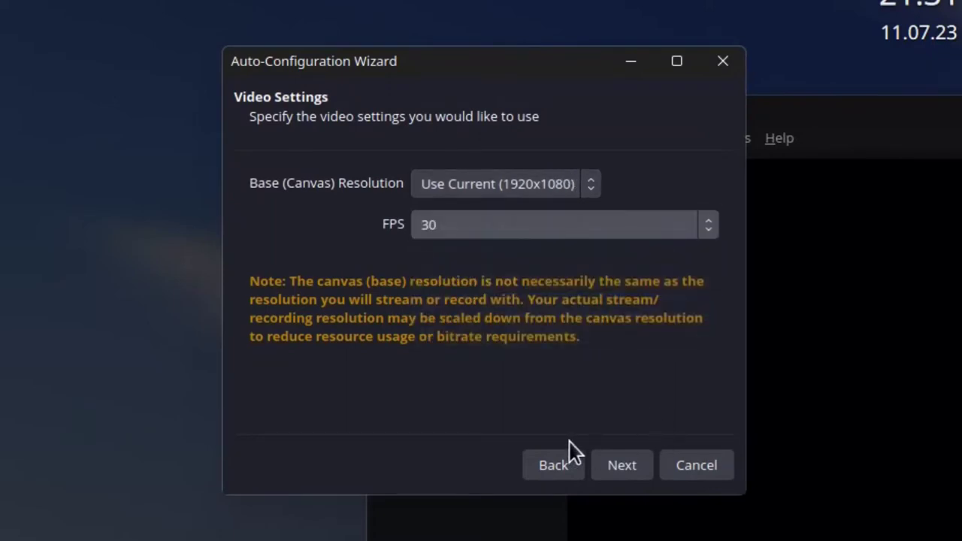
click(608, 458)
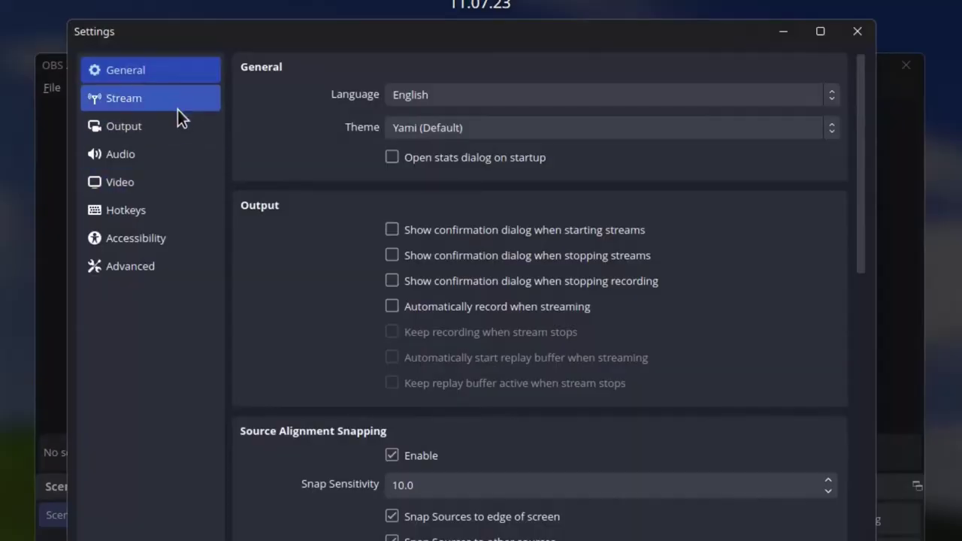
Set the Video settings' Output (Scaled) Resolution to 1920x1080
click(170, 127)
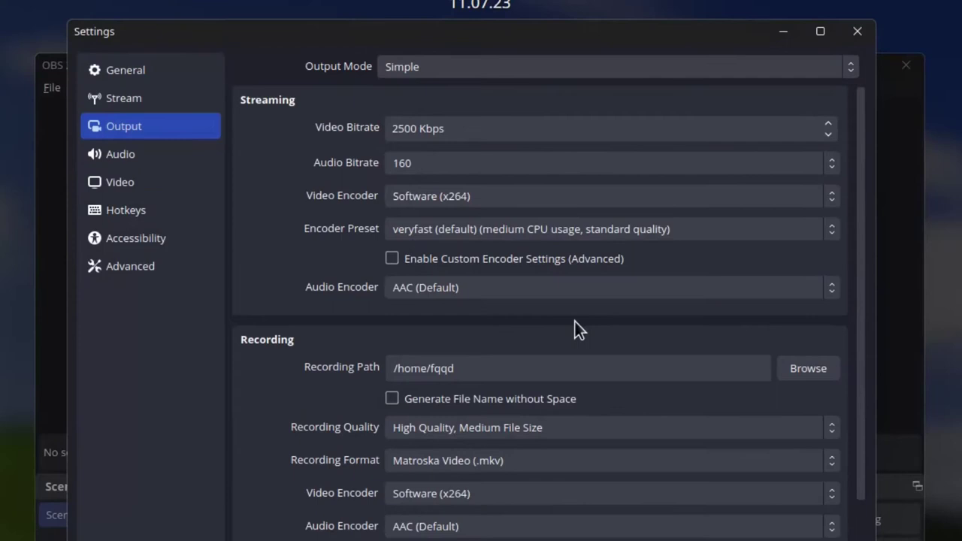
click(145, 188)
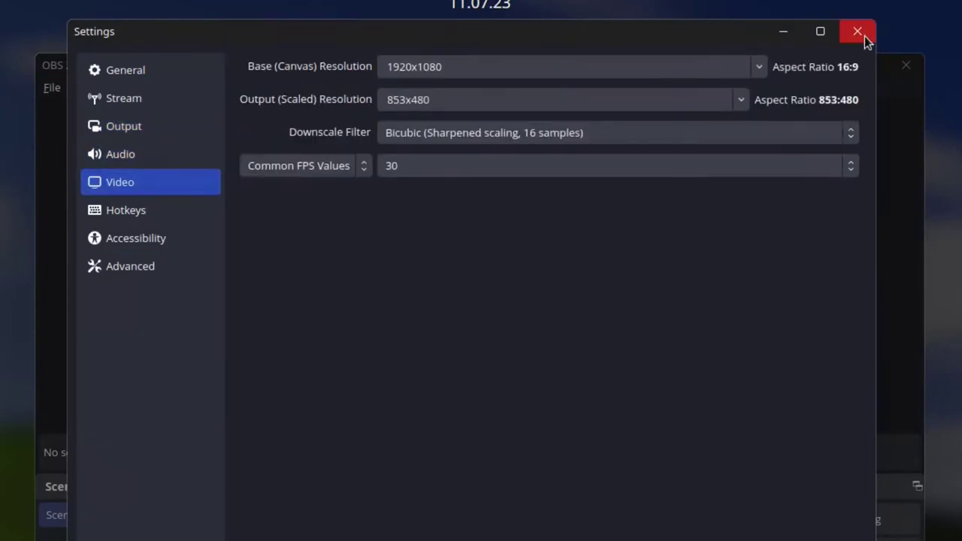
click(740, 100)
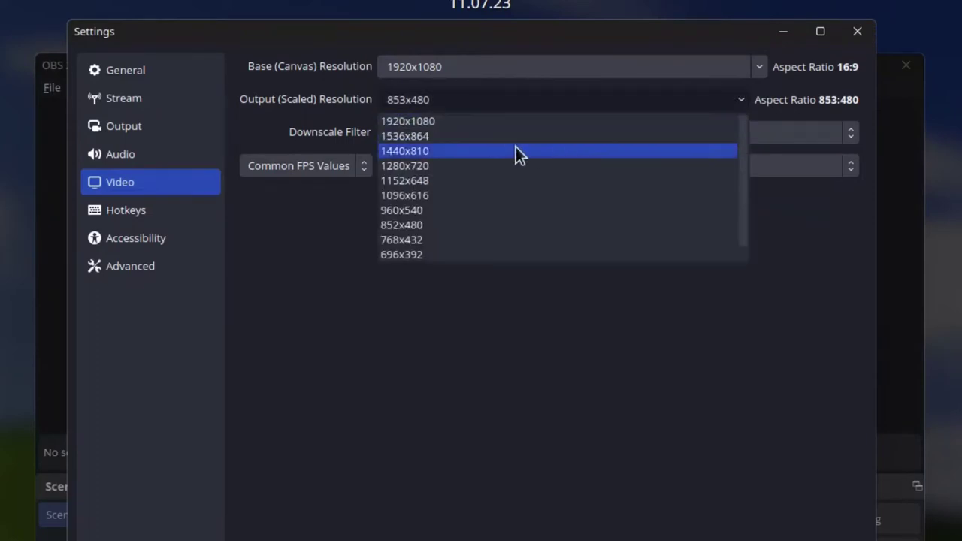
click(456, 122)
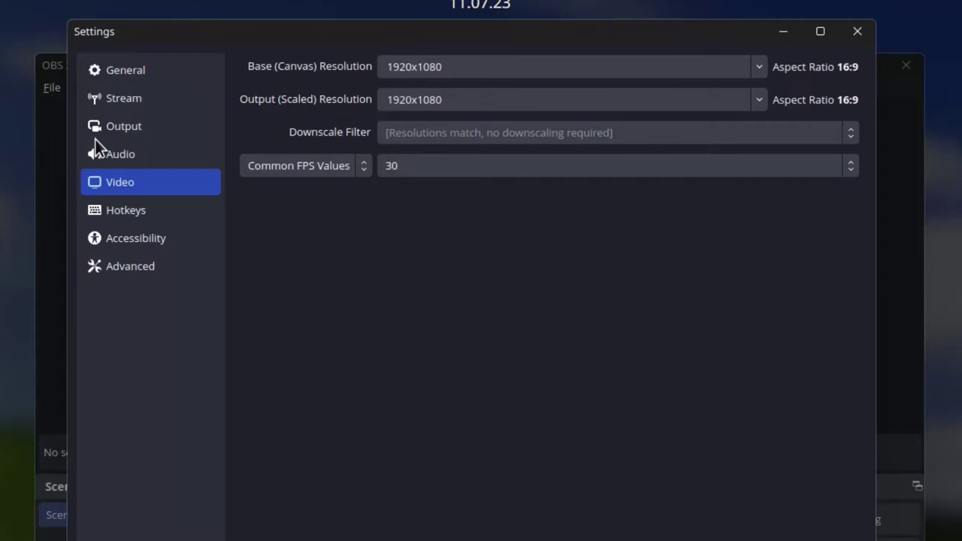
click(201, 71)
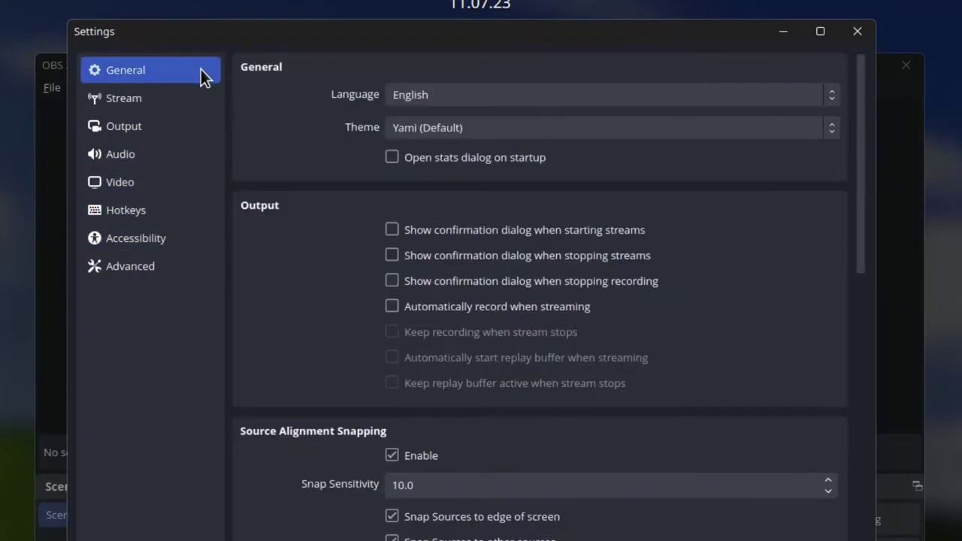
Tick Enable Replay Buffer on the Output settings page
click(120, 181)
click(143, 125)
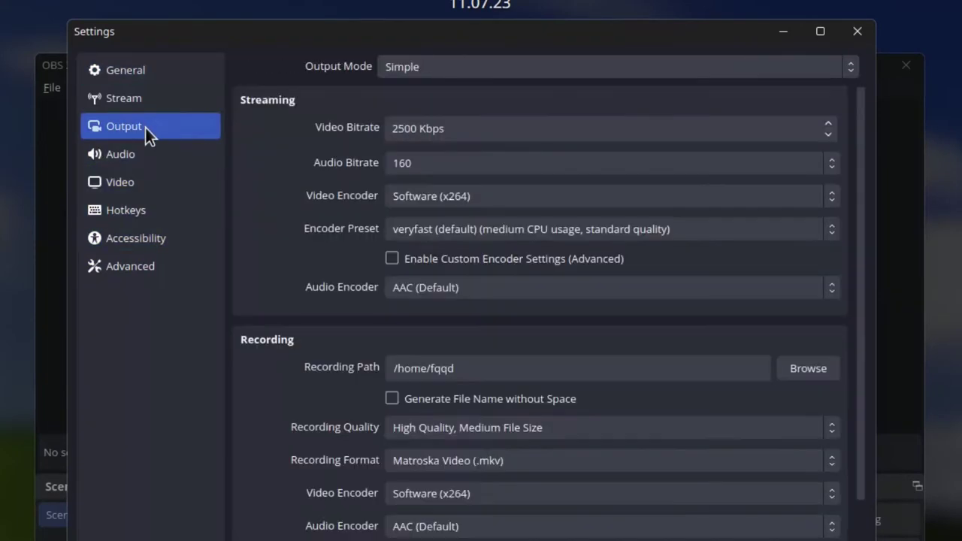
scroll(298, 308, down, 3)
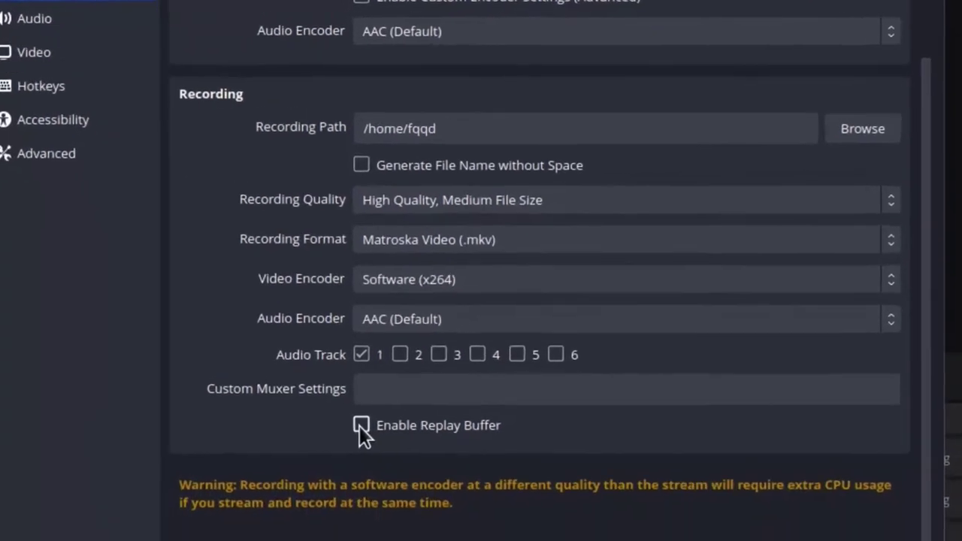
click(360, 426)
scroll(263, 436, down, 4)
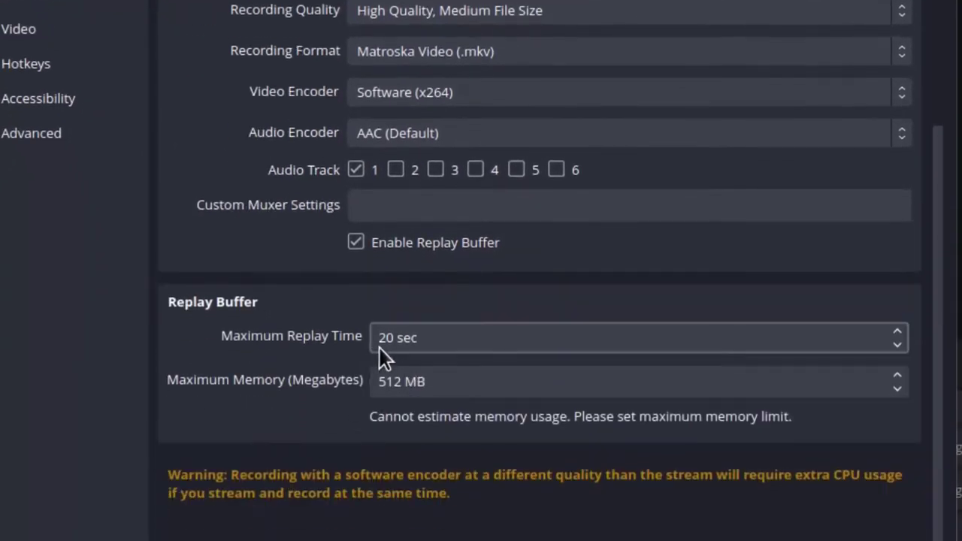
Set the Maximum Replay Time to 30 sec and save the settings with OK
click(385, 337)
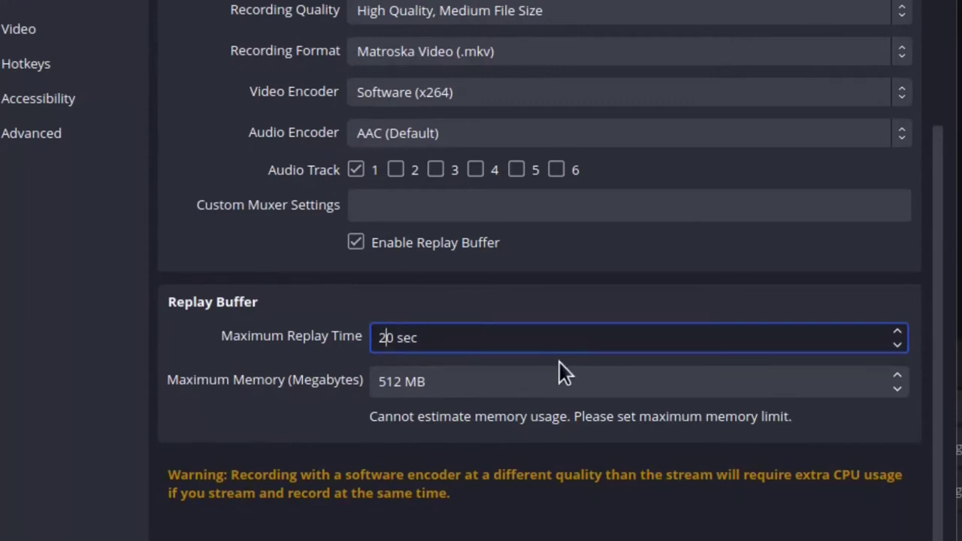
key(BackSpace)
text(4)
key(BackSpace)
text(3)
click(559, 362)
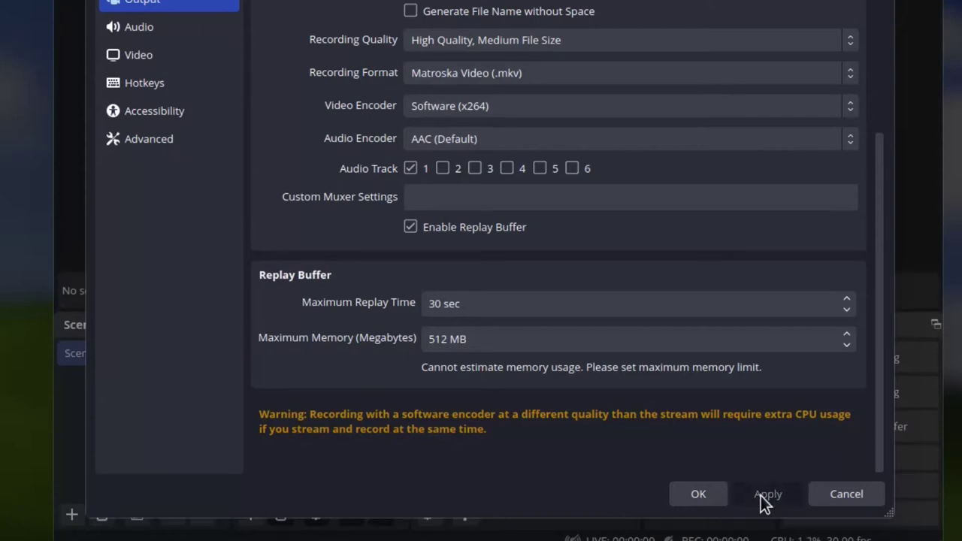
click(703, 494)
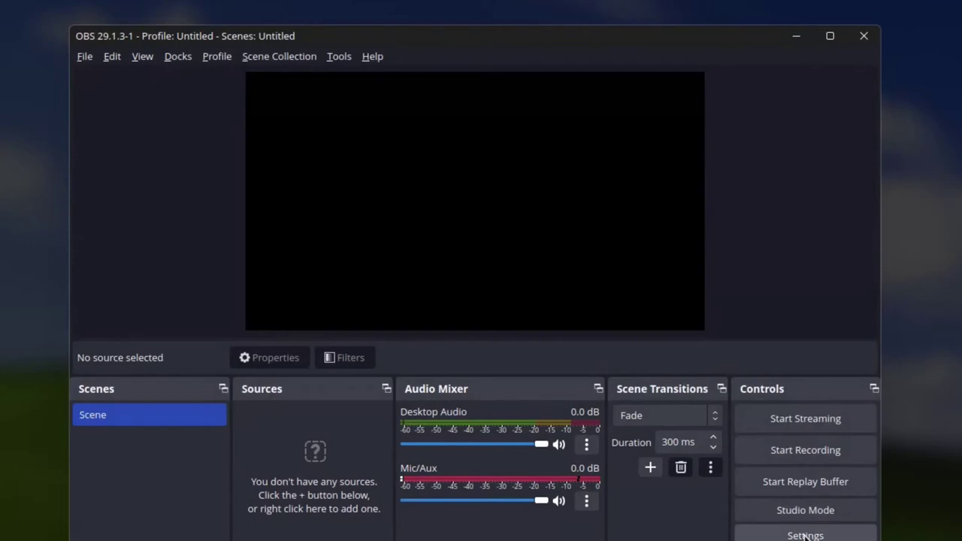
Assign Ctrl+Ä as the Save Replay hotkey in the Hotkeys settings
click(804, 535)
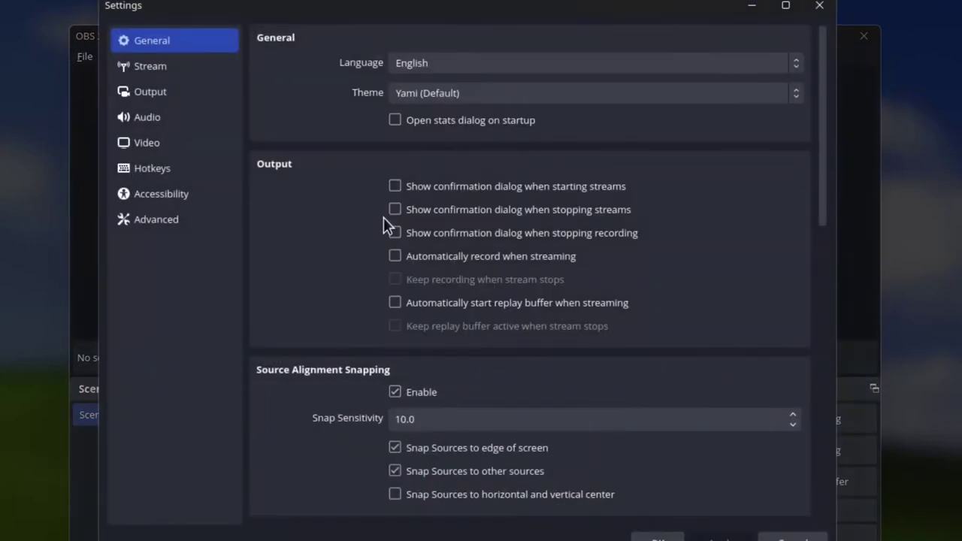
click(226, 168)
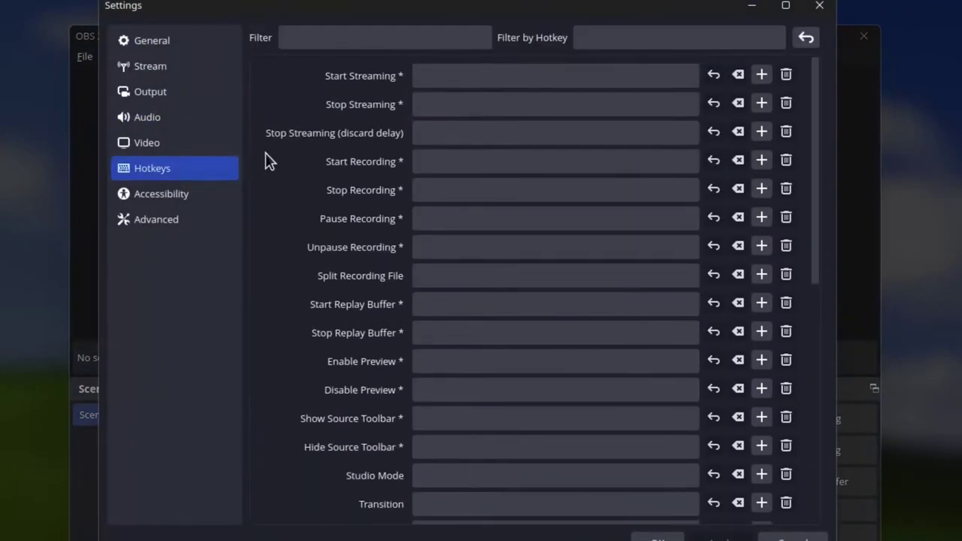
scroll(308, 170, down, 1)
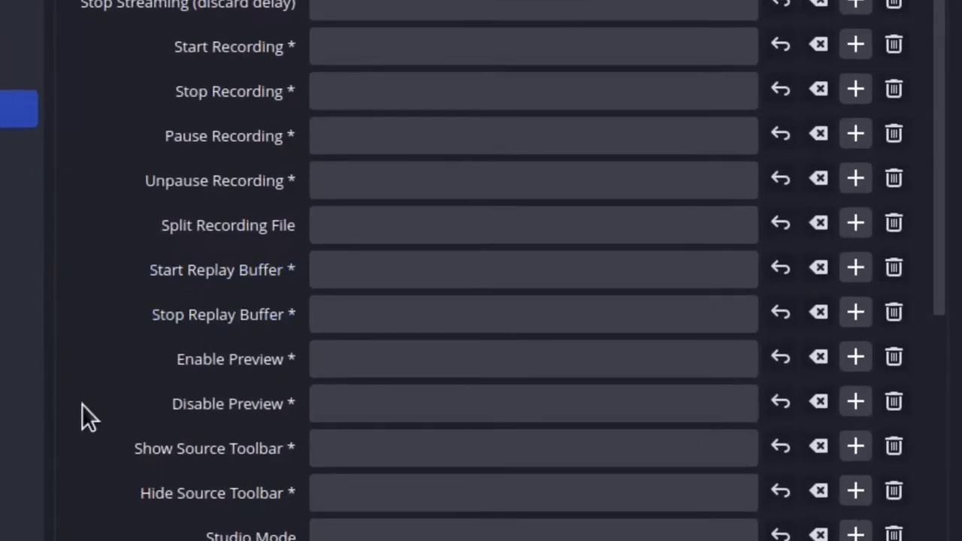
scroll(82, 404, down, 3)
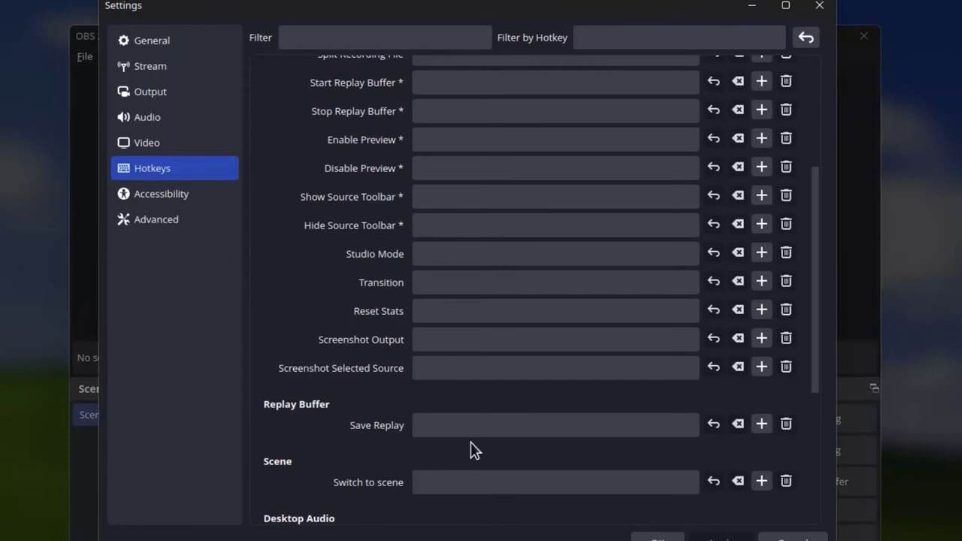
click(474, 429)
key(BackSpace)
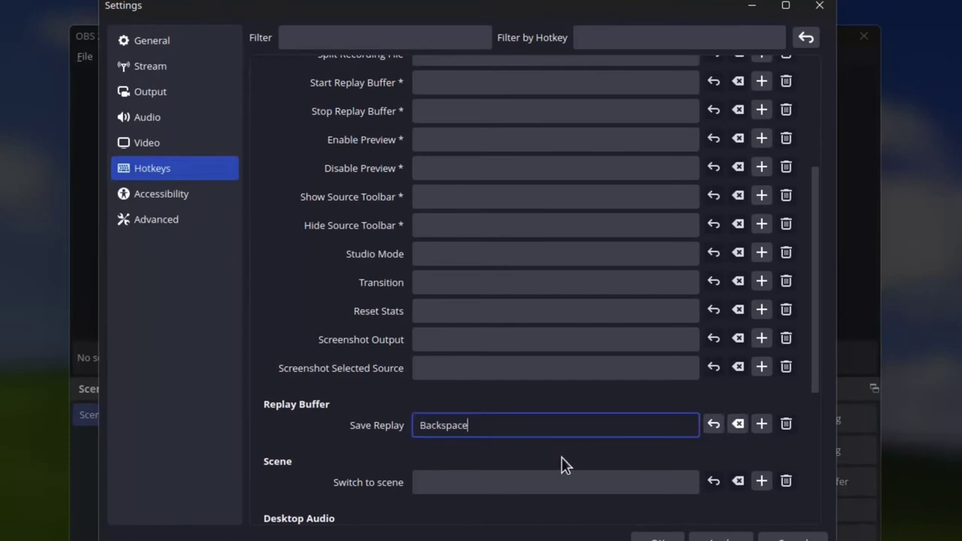
key(ctrl+adiaeresis)
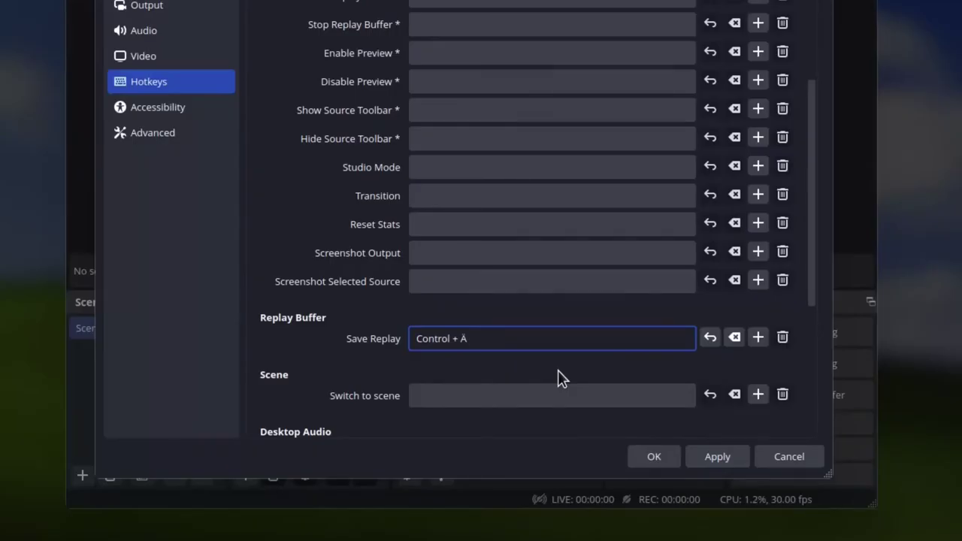
Apply the hotkey and add a Screen Capture (XSHM) source of the 1920x1080 display to the scene
click(690, 462)
click(629, 458)
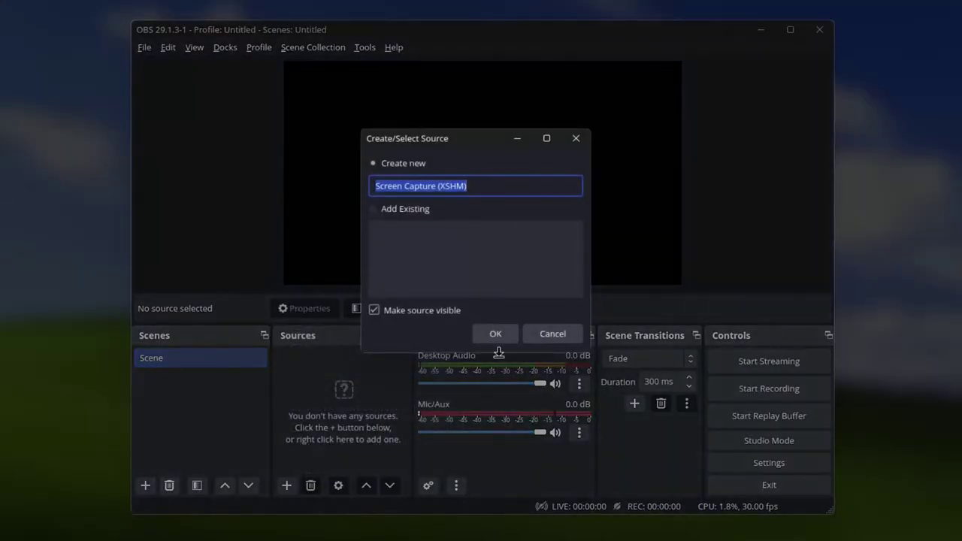
click(490, 336)
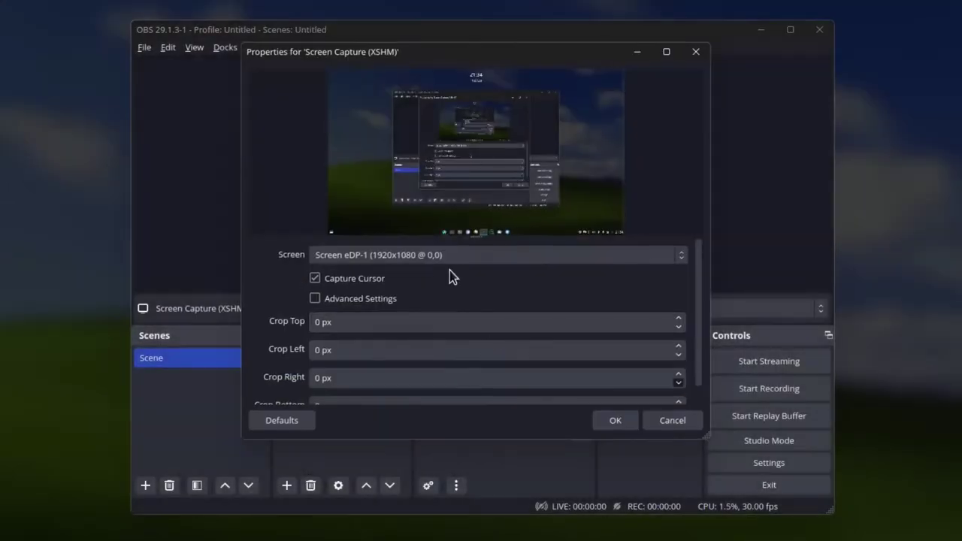
click(617, 418)
click(556, 217)
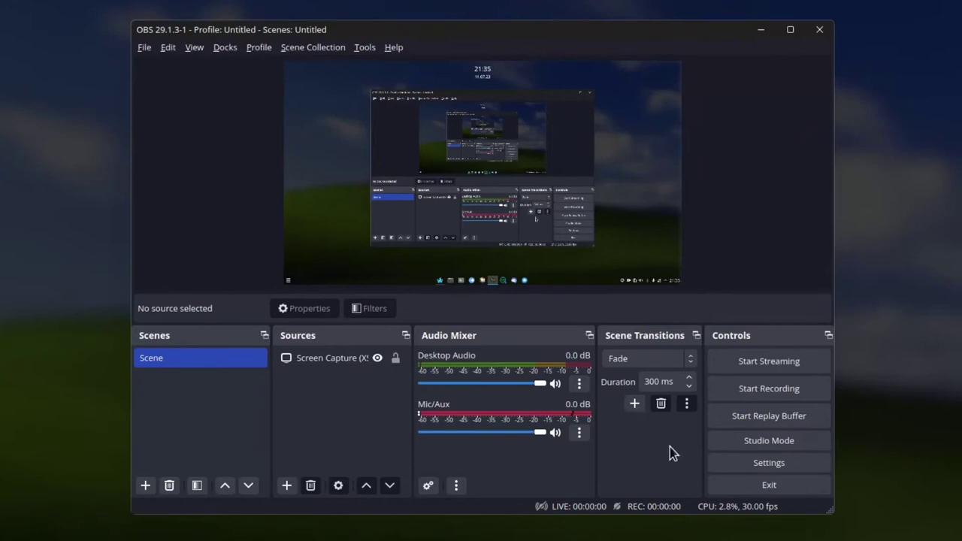
Start the replay buffer
click(780, 415)
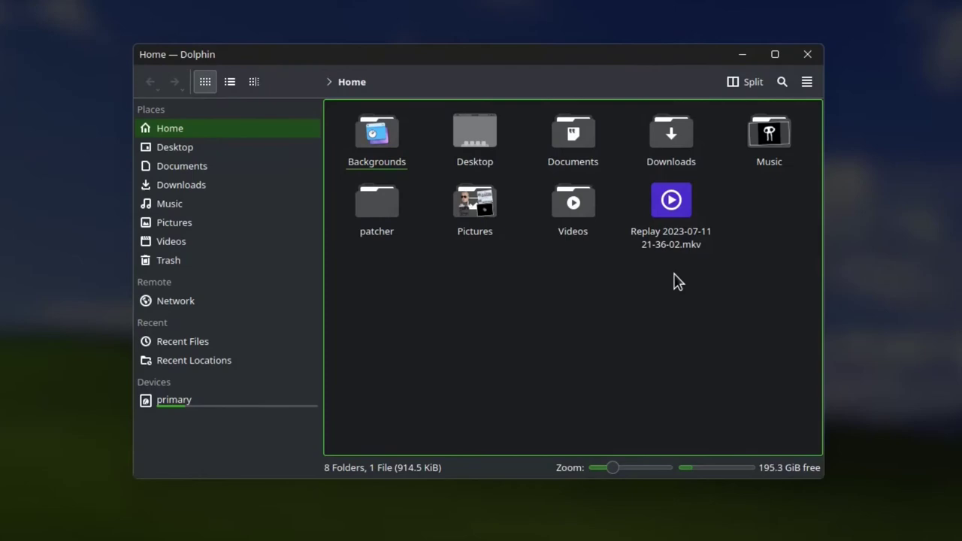
double_click(674, 234)
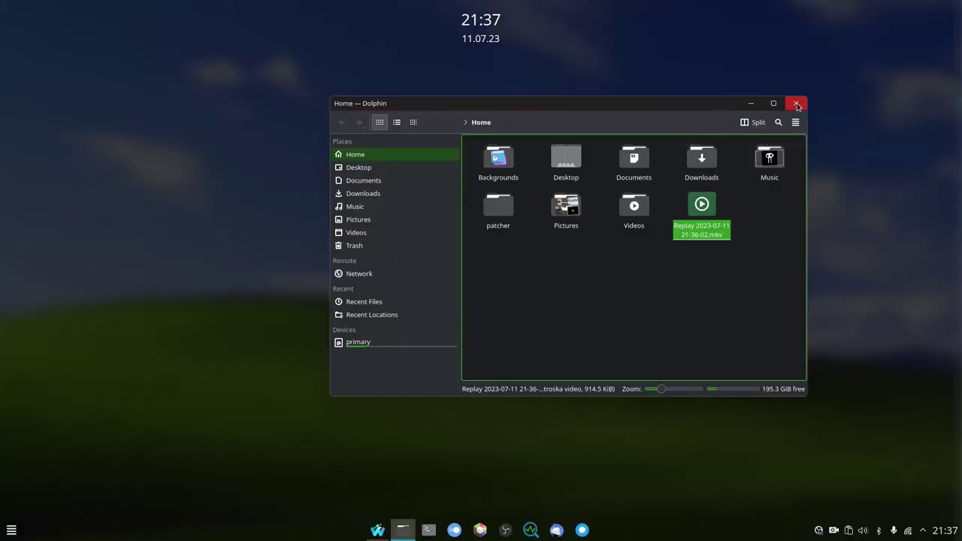
Close Dolphin, hide OBS to the tray, and open the Autostart page via a search for 'auto'
click(795, 100)
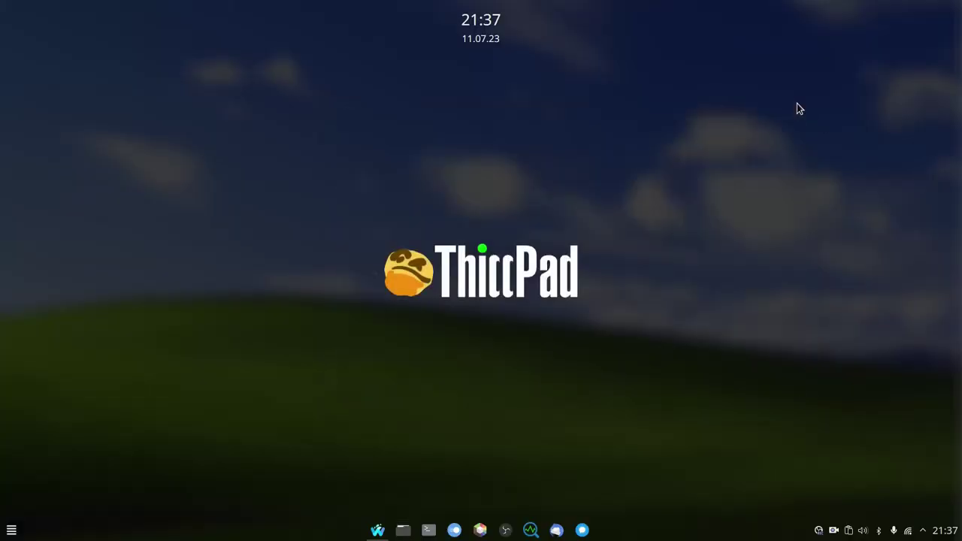
click(818, 530)
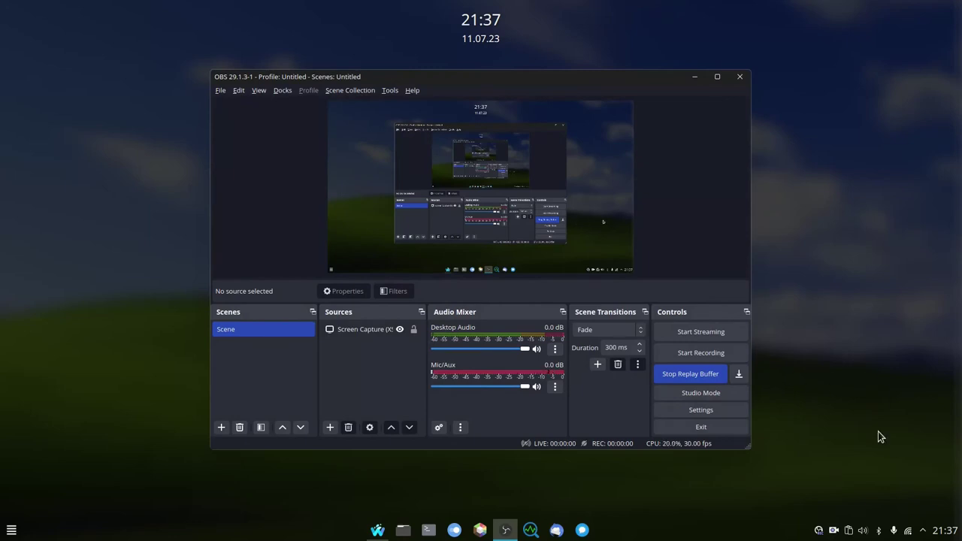
click(817, 532)
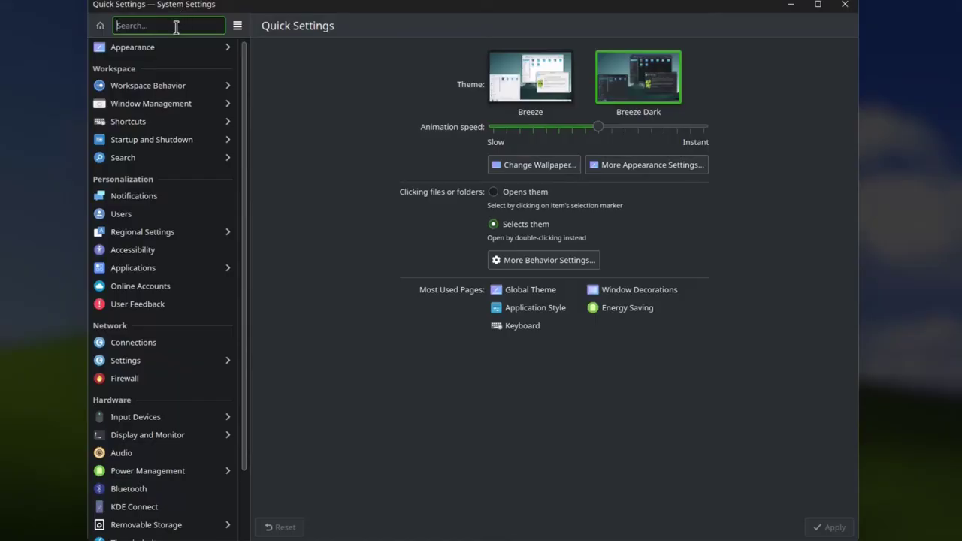
text(a)
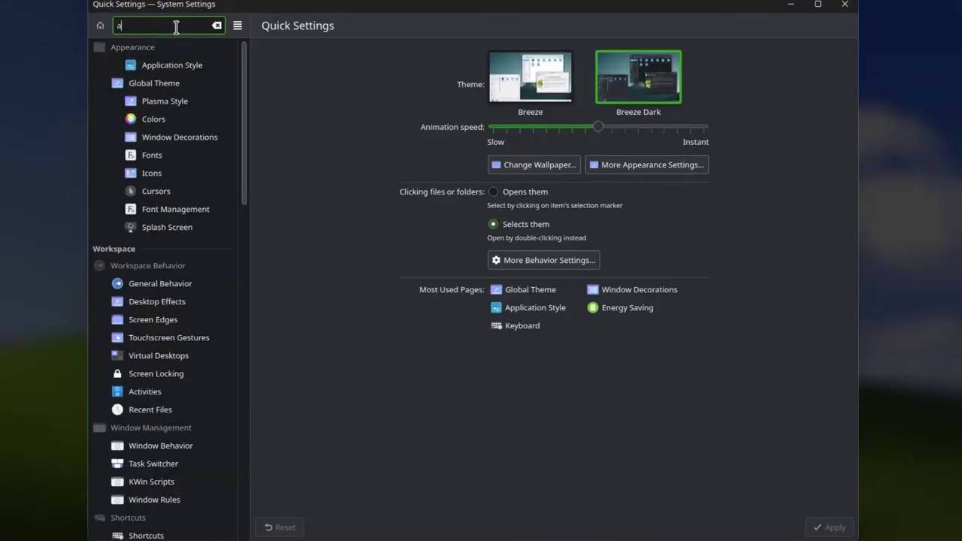
text(uto)
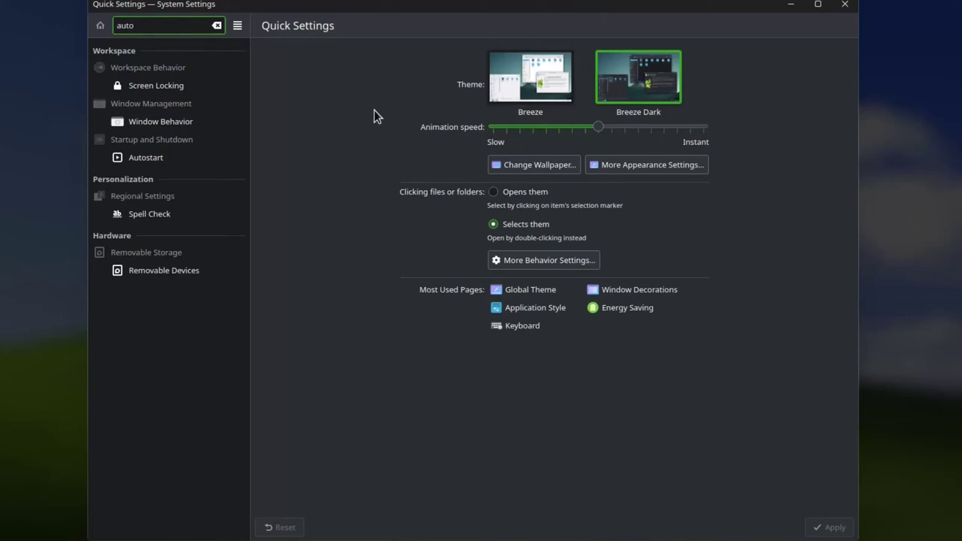
click(213, 157)
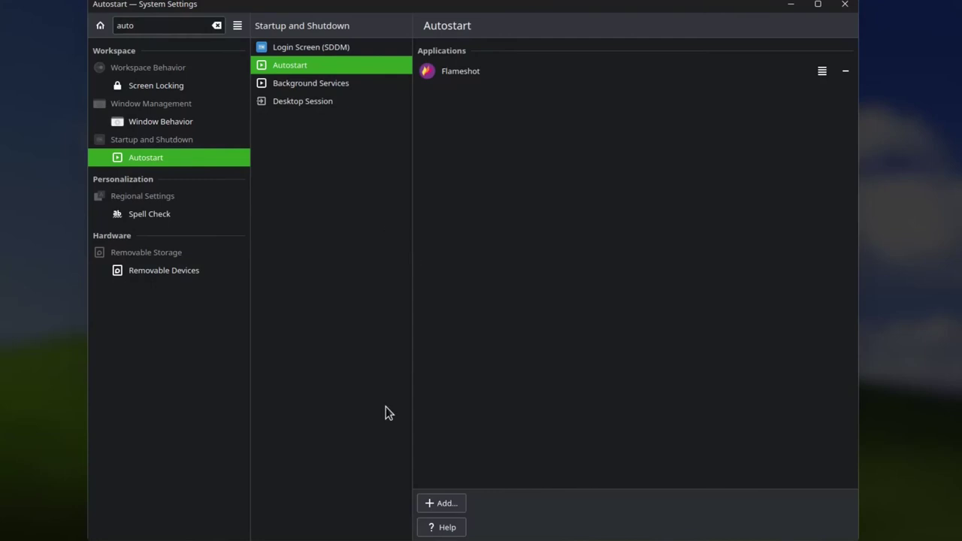
Add OBS Studio as an autostart application
click(460, 506)
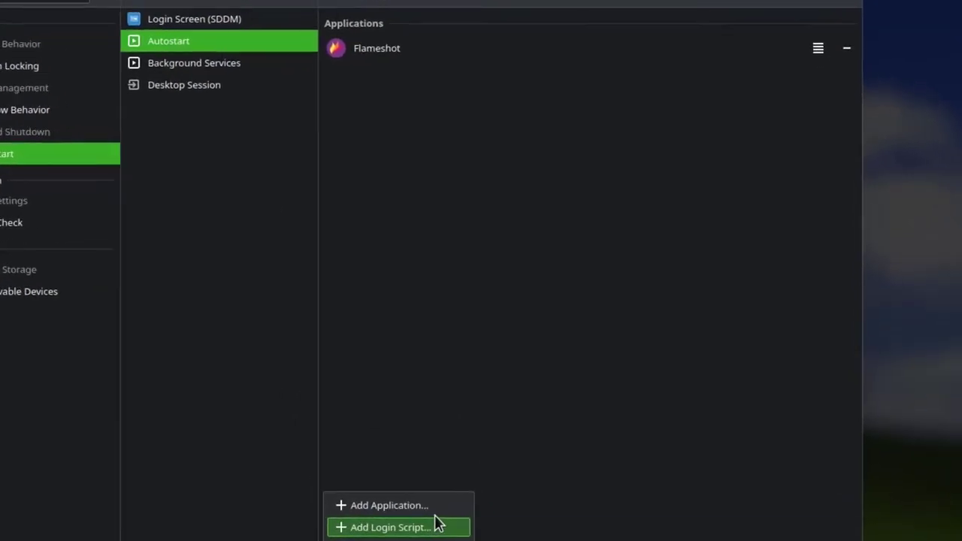
click(388, 505)
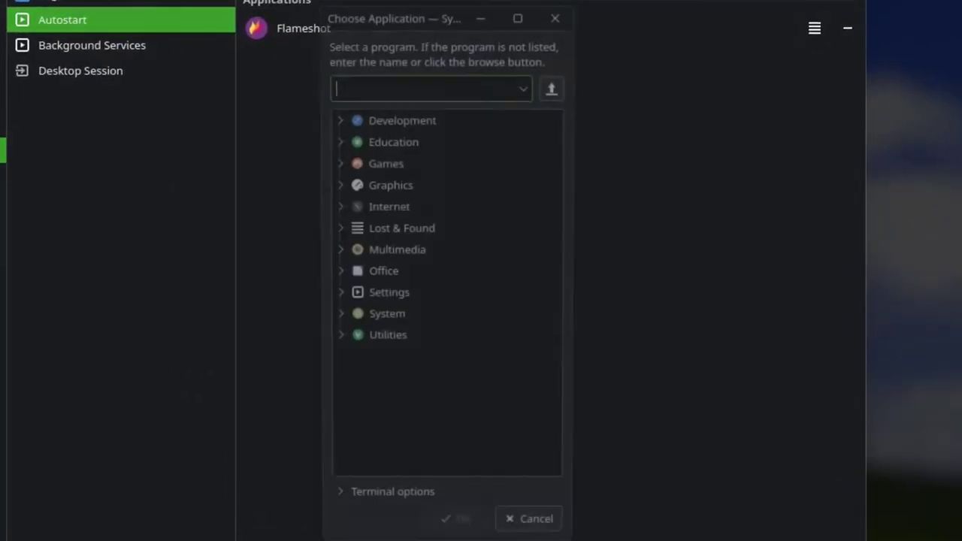
text(obs)
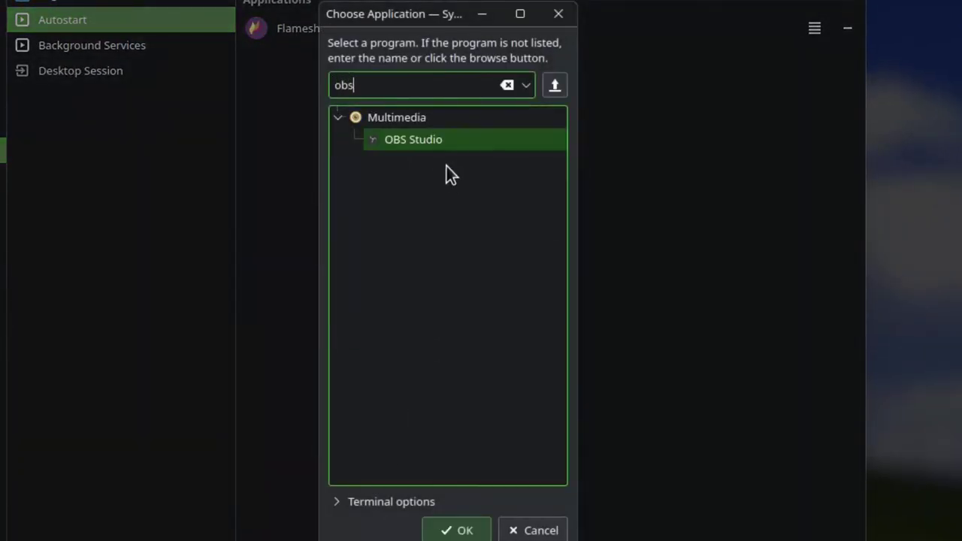
click(466, 530)
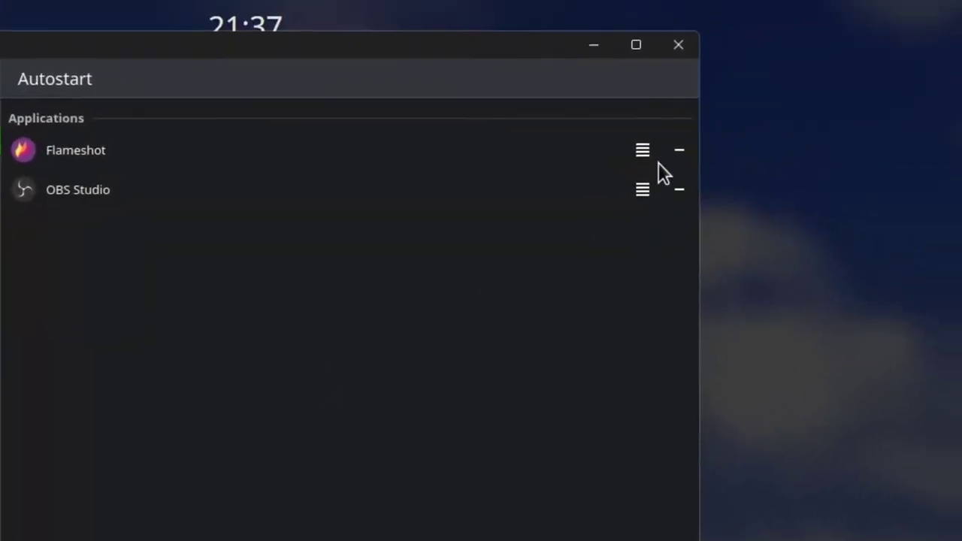
Give the OBS Studio autostart entry the arguments '--startreplaybuffer --minimize-to-tray --scene Scene'
click(734, 122)
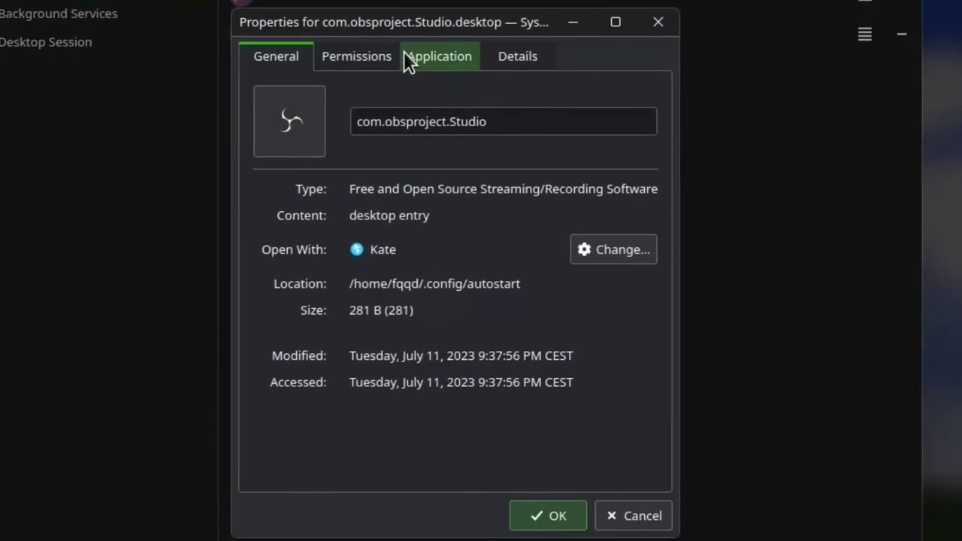
click(236, 197)
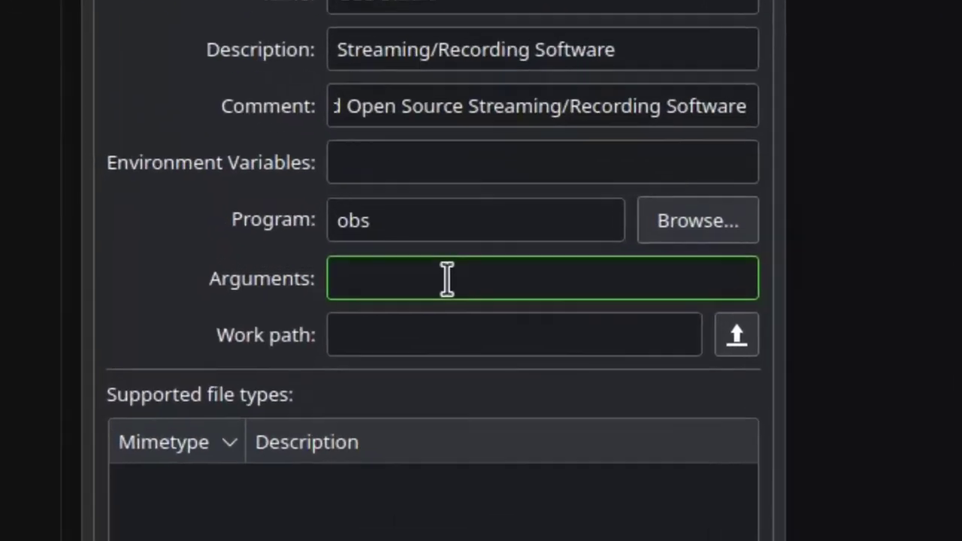
text(--st)
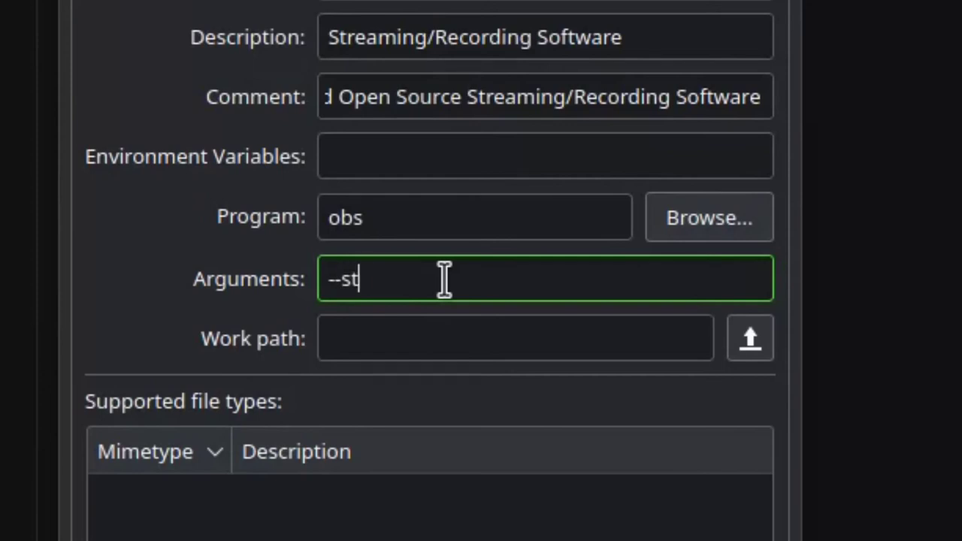
text(artreplay)
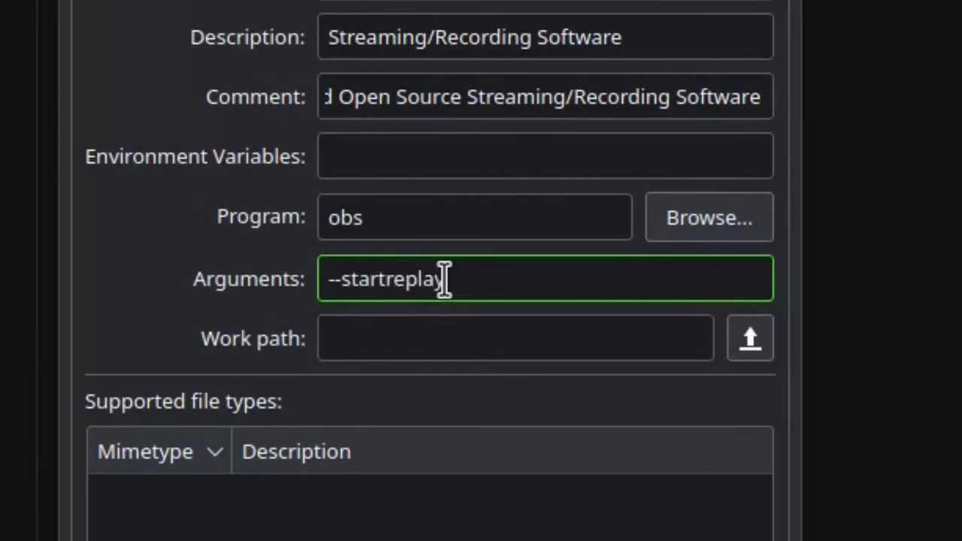
text(buffer )
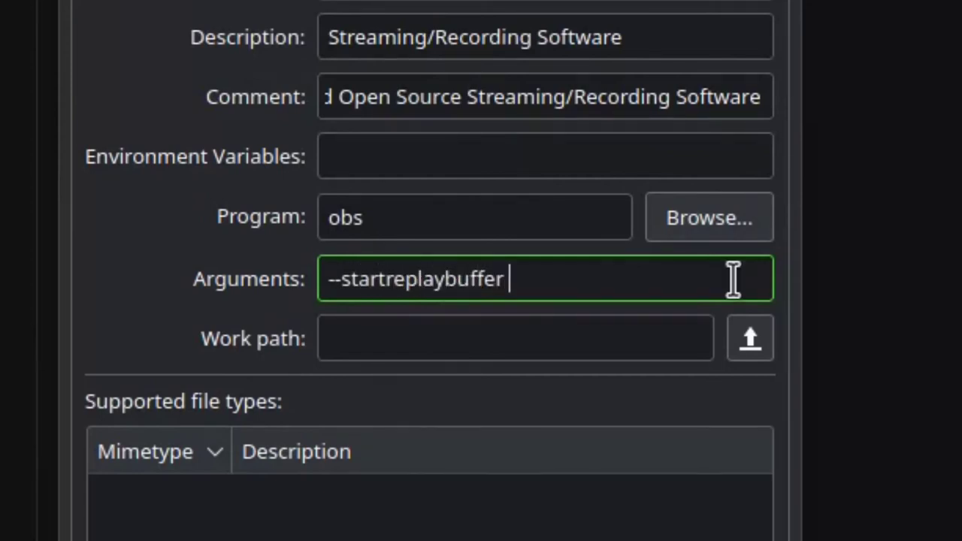
text(--minimize)
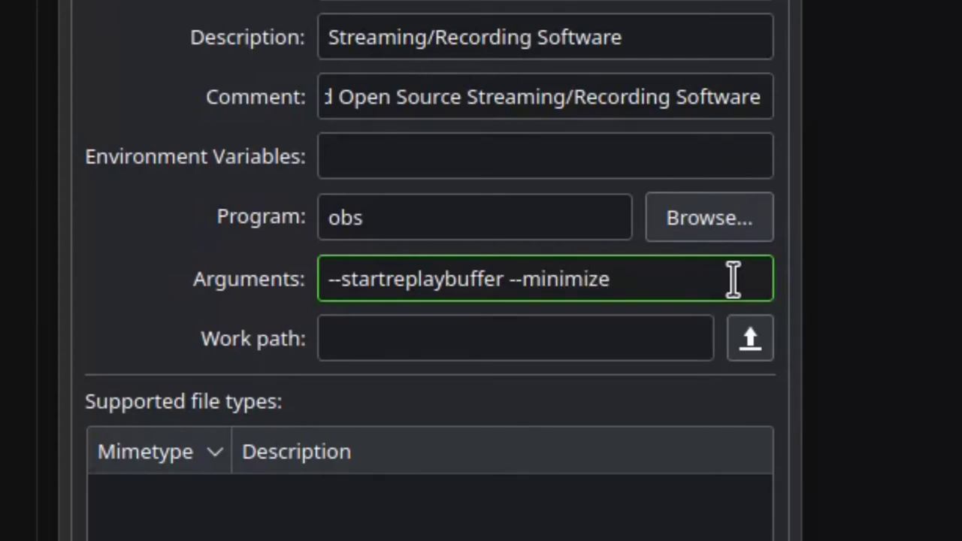
text(-to-tr)
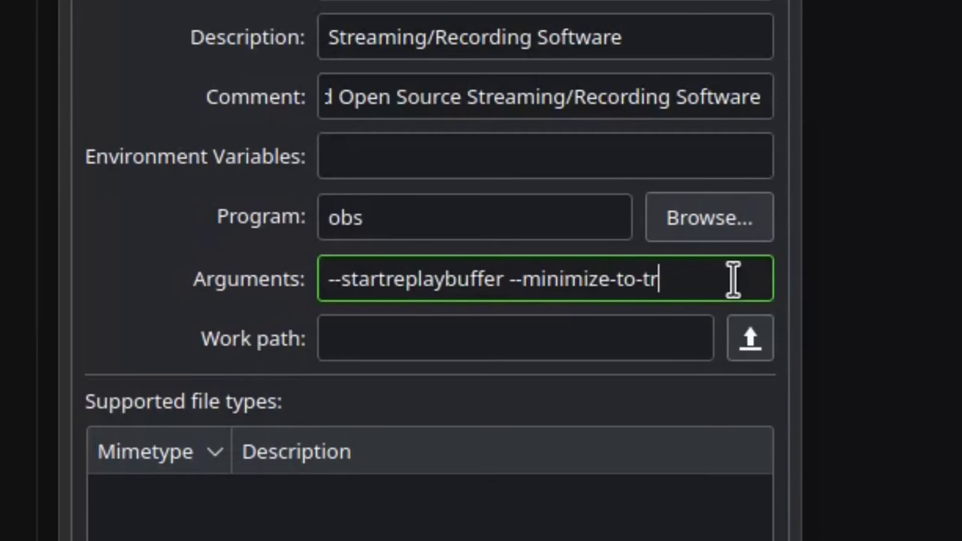
text(ay)
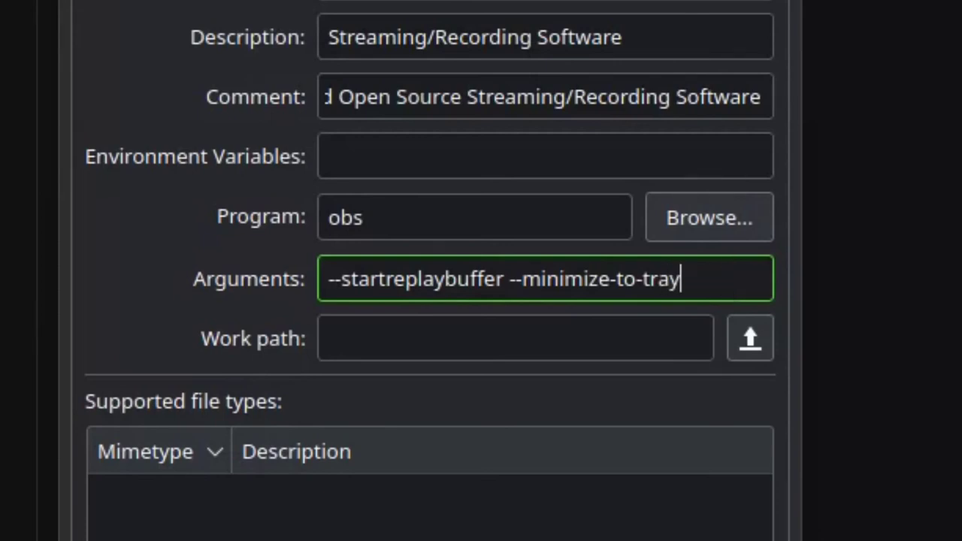
text( --sce)
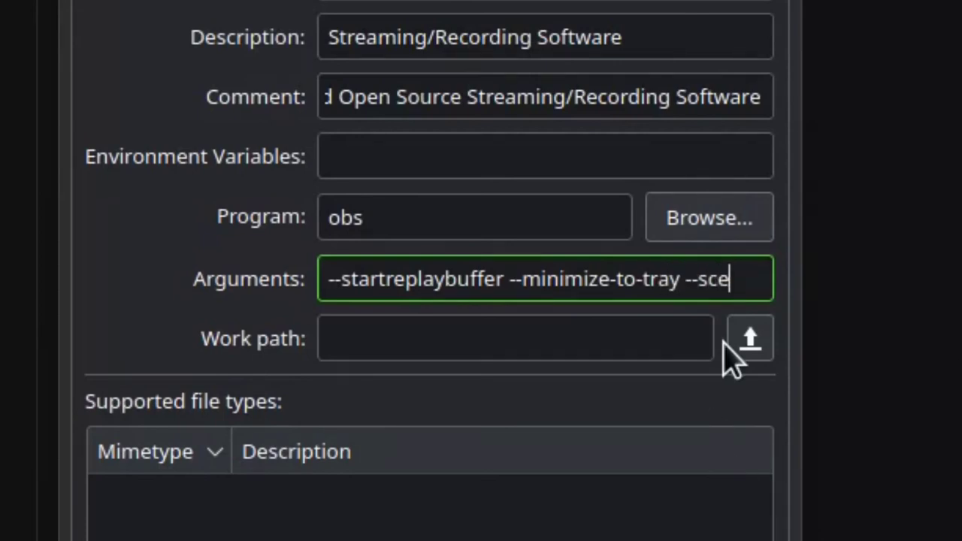
text(ne)
text(Scene)
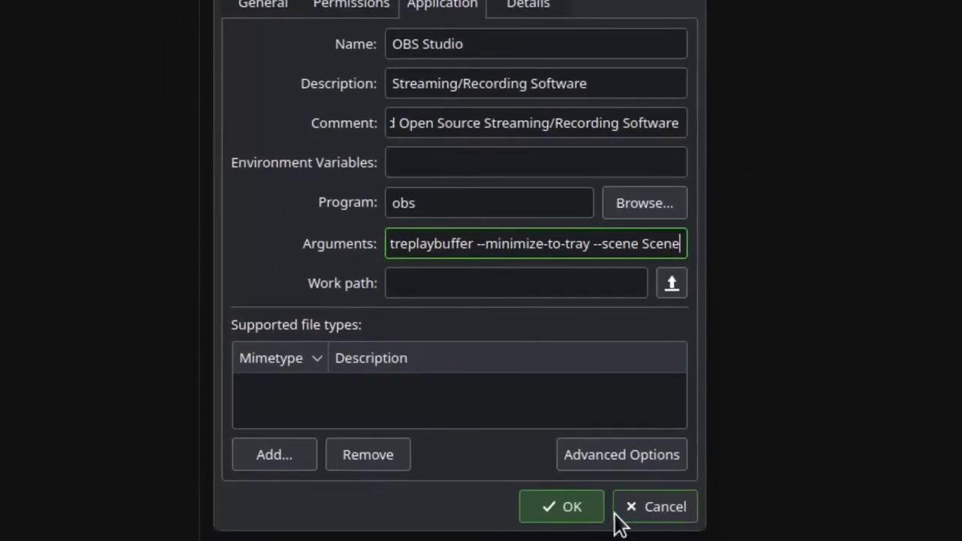
click(574, 518)
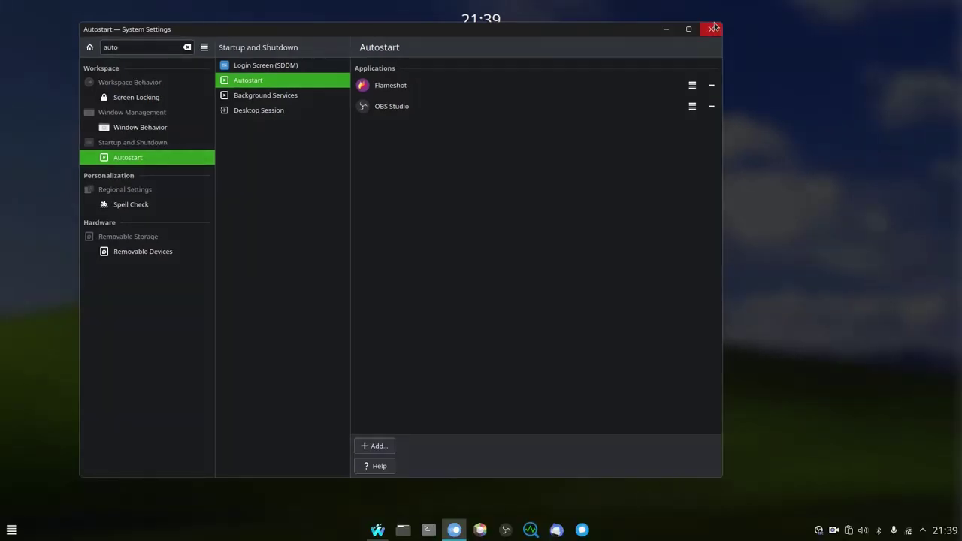
Close the System Settings window
click(710, 30)
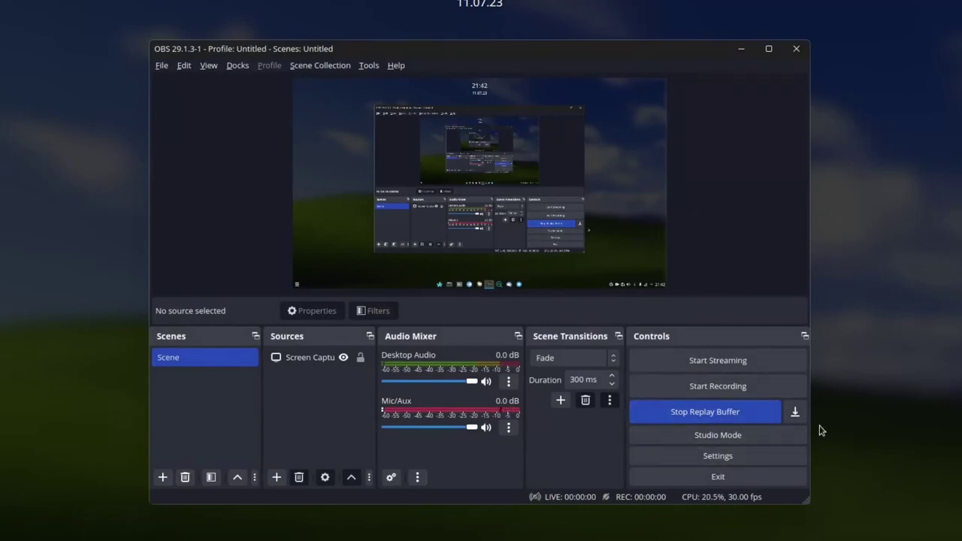
Save the current replay buffer as a clip, then stop the replay buffer
click(795, 413)
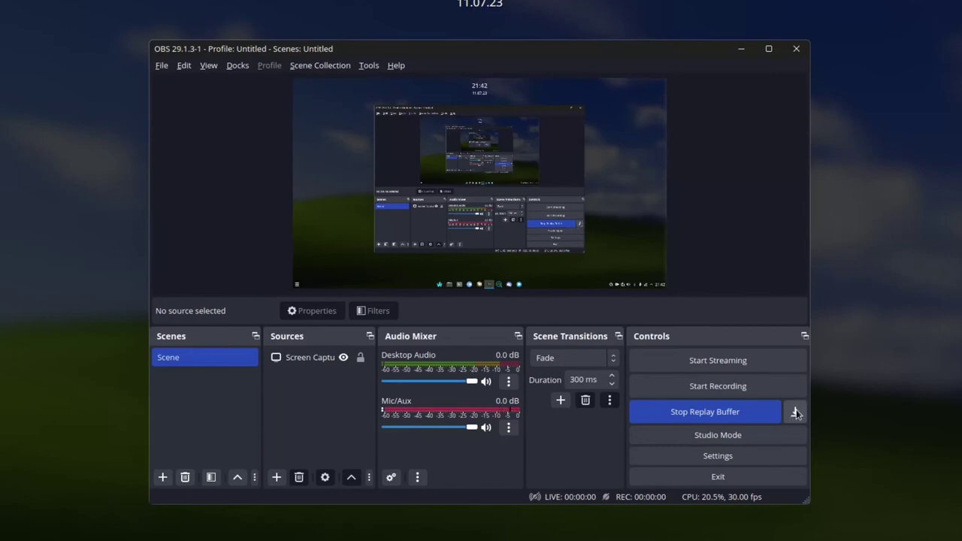
click(712, 413)
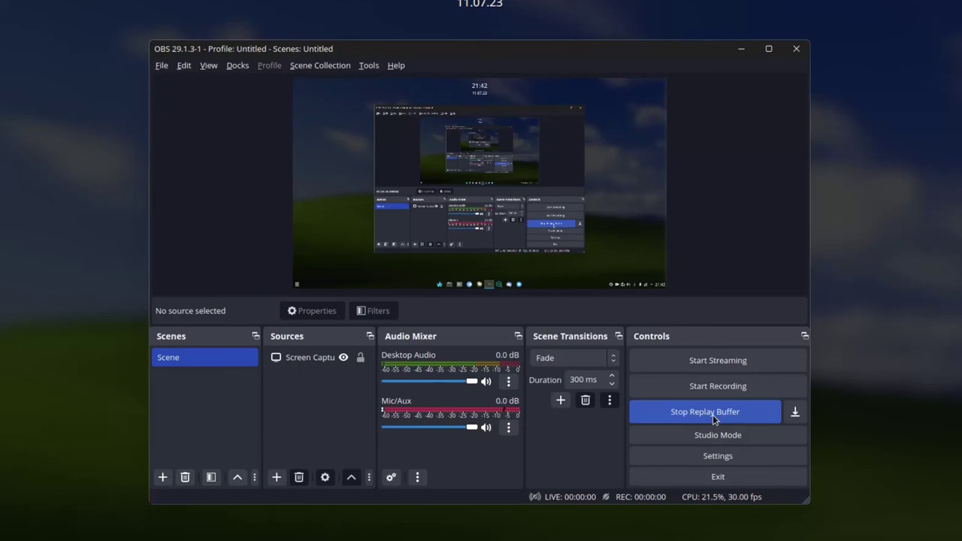